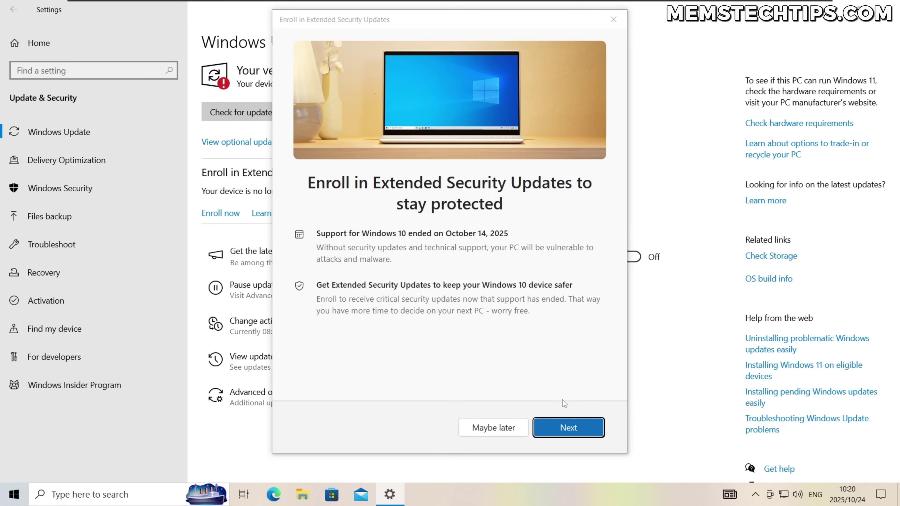
Go past the eligibility page and enroll this PC in free Extended Security Updates.
{"action": "left_click", "coordinate": [573, 428]}
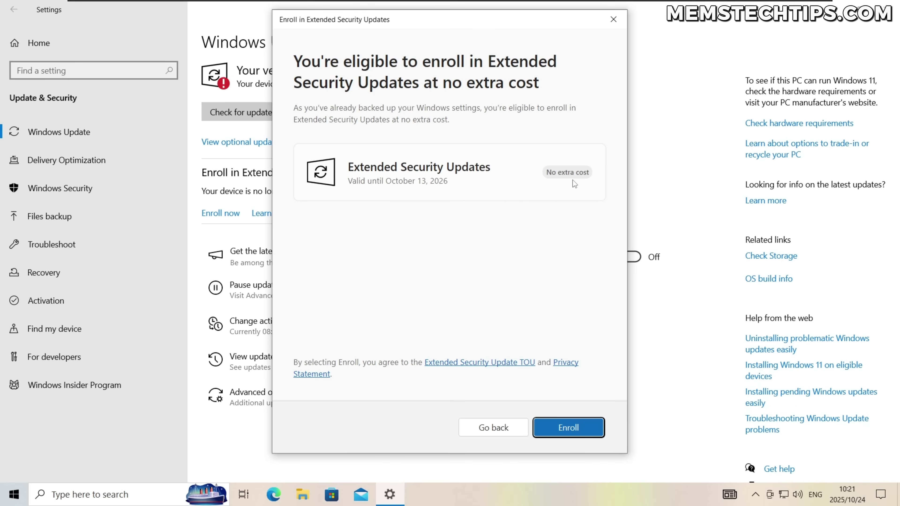
{"action": "left_click", "coordinate": [578, 430]}
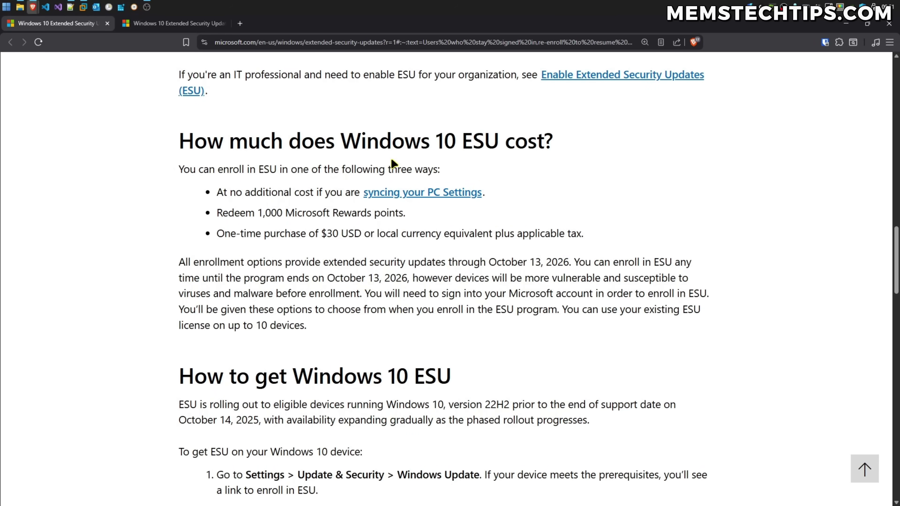
Check the en-us locale in the address of the US ESU article.
{"action": "left_click", "coordinate": [259, 46]}
{"action": "left_click_drag", "start_coordinate": [256, 42], "coordinate": [279, 42]}
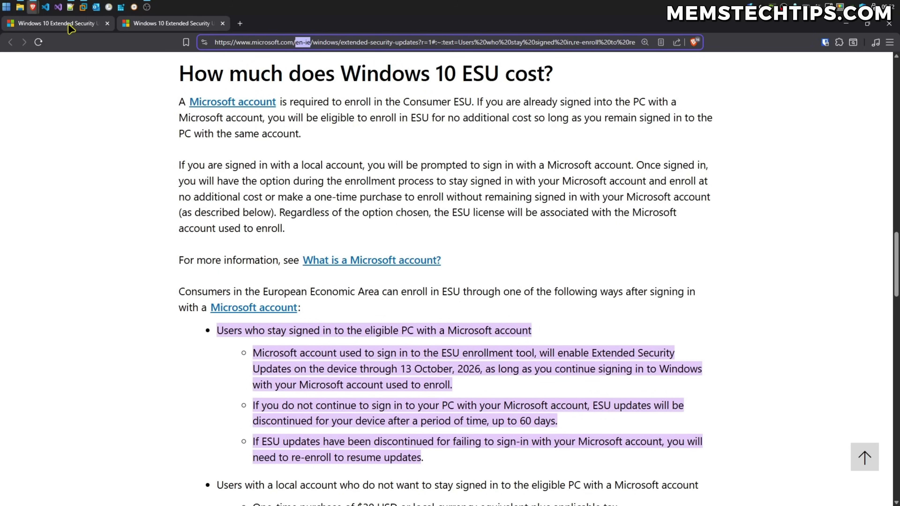
{"action": "left_click", "coordinate": [70, 25]}
Highlight the US ESU options (free PC Settings sync, Rewards points, $30 purchase), then view the en-ie version.
{"action": "left_click_drag", "start_coordinate": [179, 141], "coordinate": [554, 148]}
{"action": "left_click", "coordinate": [542, 153]}
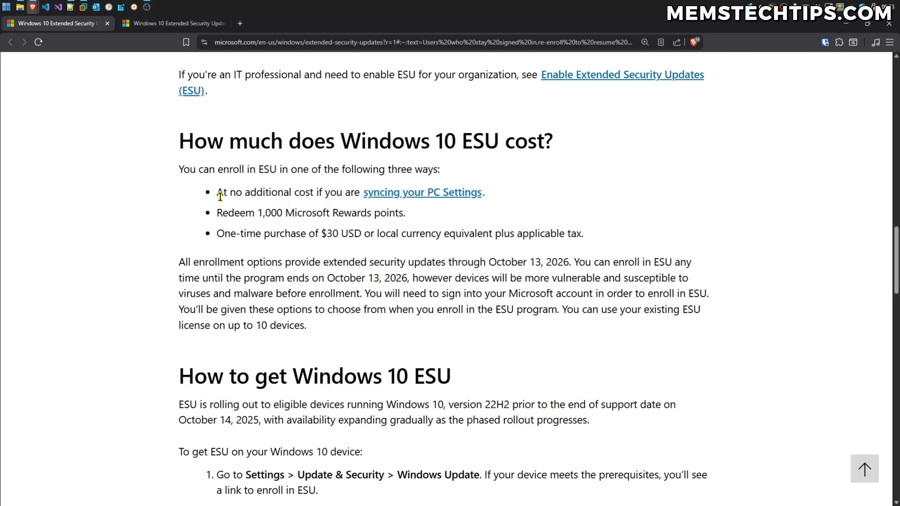
{"action": "left_click_drag", "start_coordinate": [218, 194], "coordinate": [510, 199]}
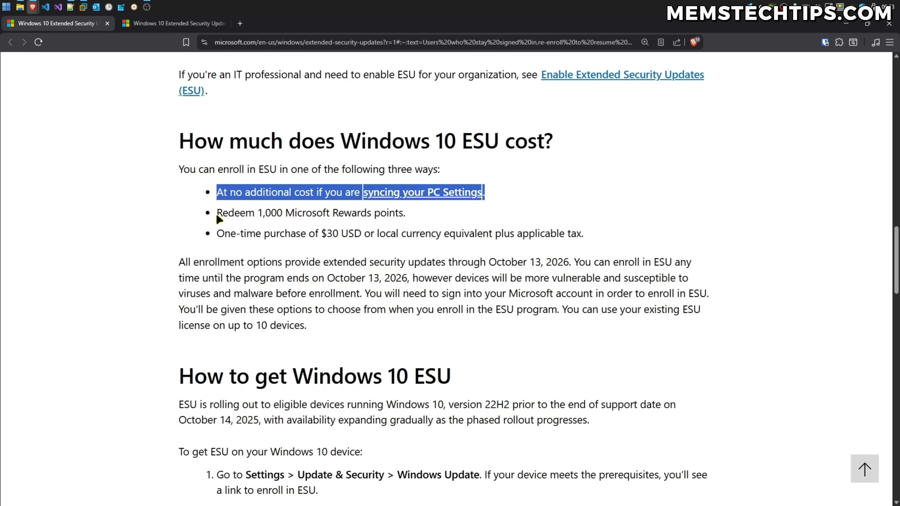
{"action": "left_click_drag", "start_coordinate": [217, 214], "coordinate": [437, 220]}
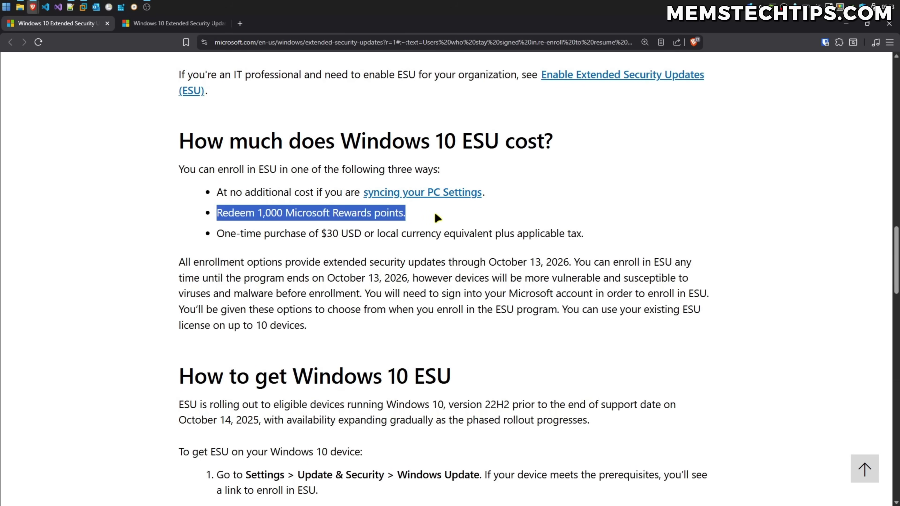
{"action": "left_click_drag", "start_coordinate": [217, 233], "coordinate": [588, 239]}
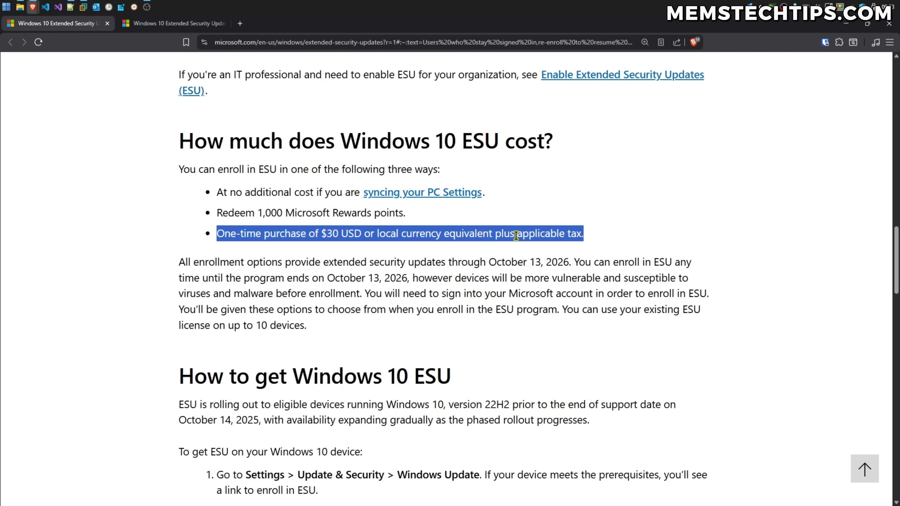
{"action": "key", "text": "ctrl+Tab"}
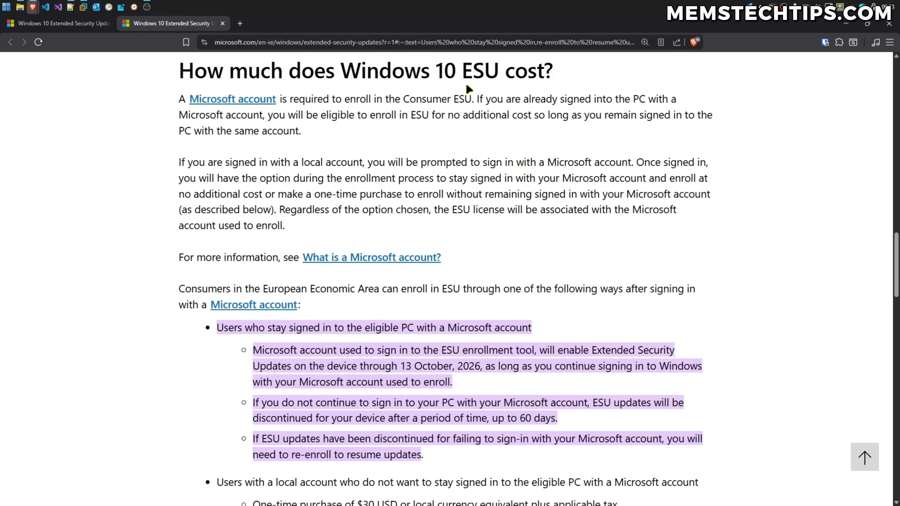
{"action": "scroll", "coordinate": [557, 245], "scroll_direction": "down", "scroll_amount": 4}
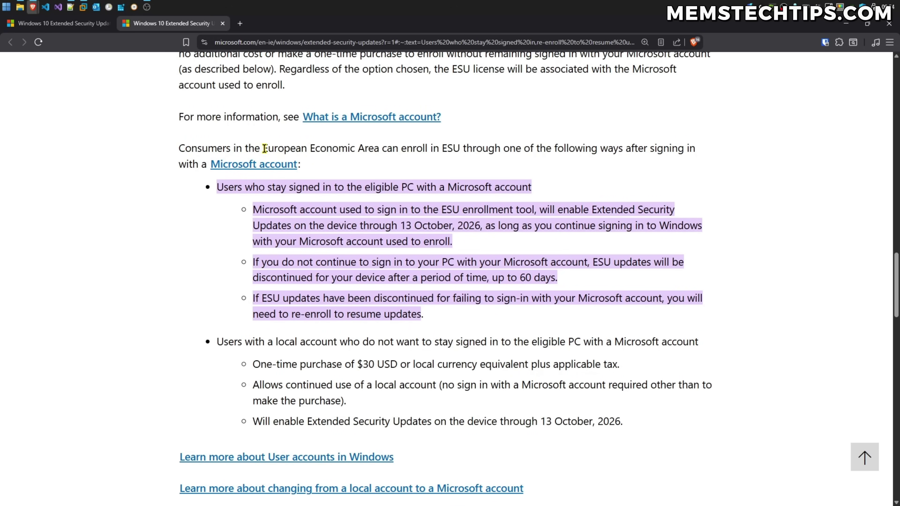
{"action": "left_click_drag", "start_coordinate": [263, 148], "coordinate": [379, 150]}
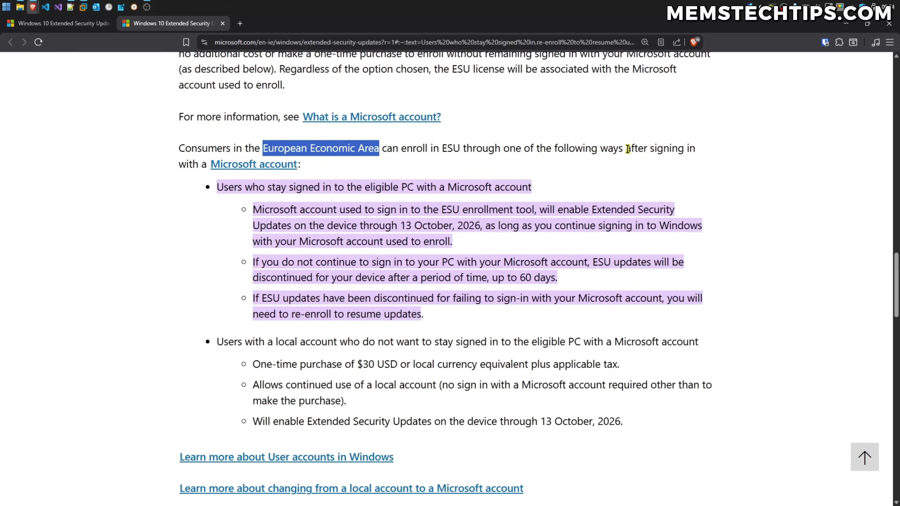
{"action": "left_click_drag", "start_coordinate": [628, 149], "coordinate": [308, 171]}
{"action": "left_click", "coordinate": [336, 169]}
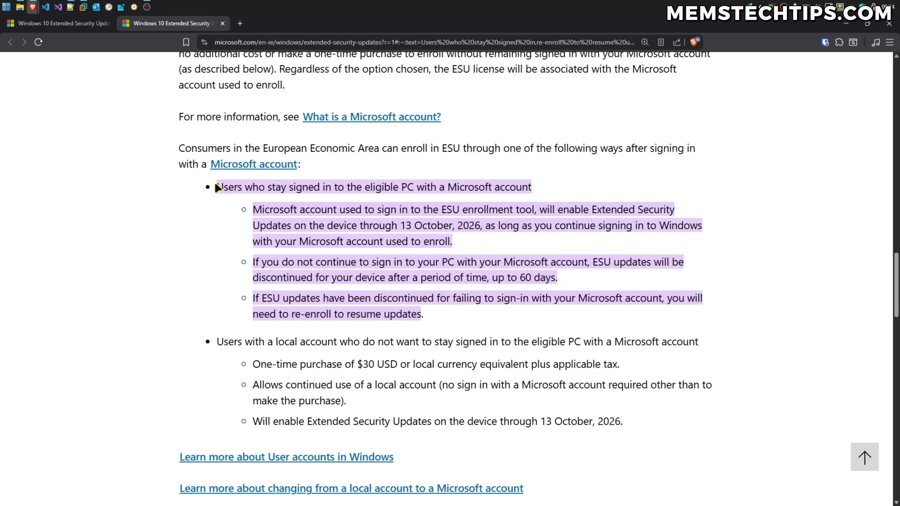
{"action": "left_click_drag", "start_coordinate": [216, 187], "coordinate": [522, 189]}
{"action": "left_click", "coordinate": [536, 193]}
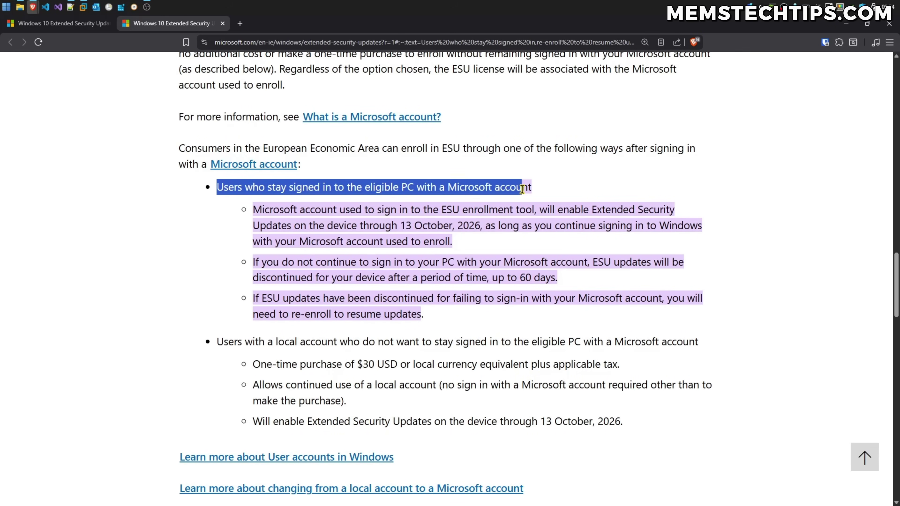
{"action": "left_click", "coordinate": [349, 220]}
{"action": "left_click_drag", "start_coordinate": [253, 211], "coordinate": [659, 222]}
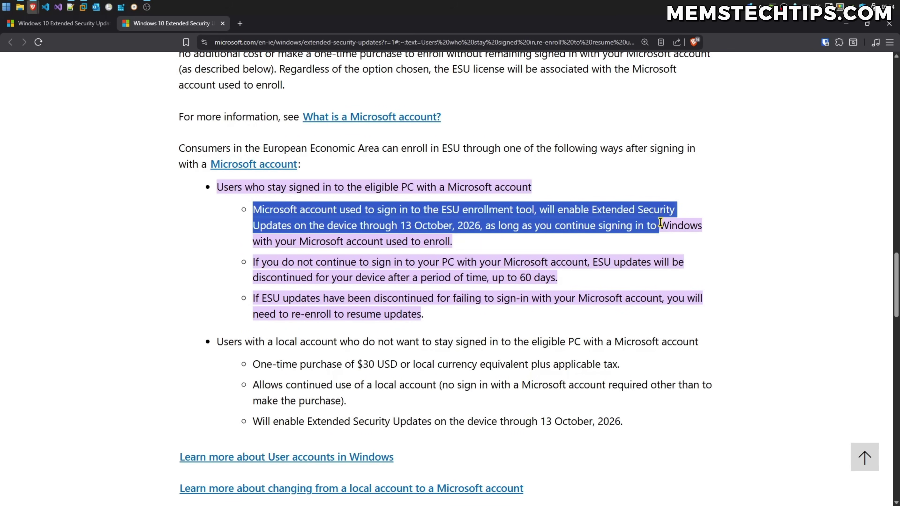
{"action": "left_click_drag", "start_coordinate": [660, 222], "coordinate": [695, 241]}
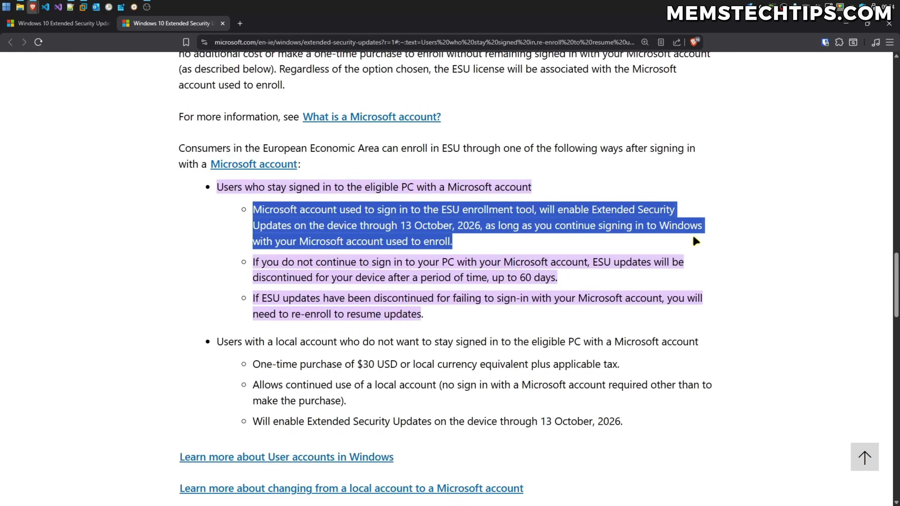
{"action": "left_click_drag", "start_coordinate": [253, 263], "coordinate": [570, 282]}
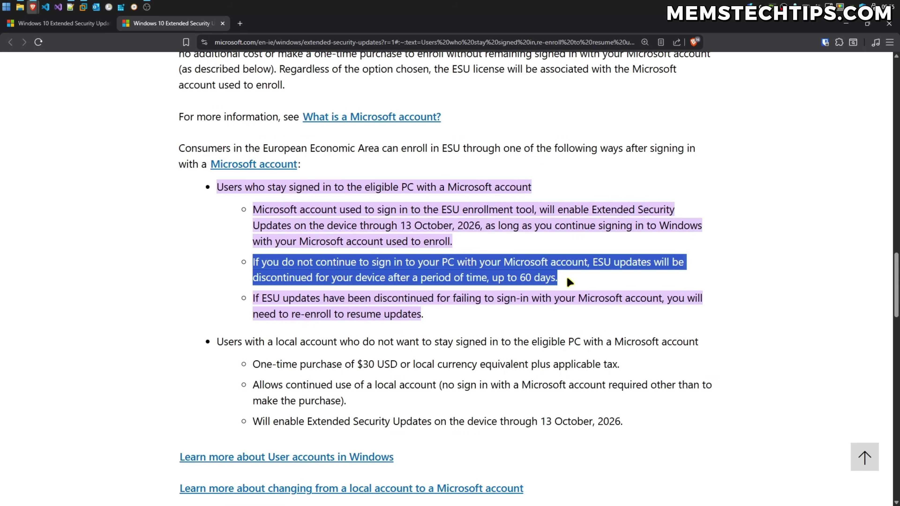
{"action": "left_click_drag", "start_coordinate": [253, 298], "coordinate": [550, 312]}
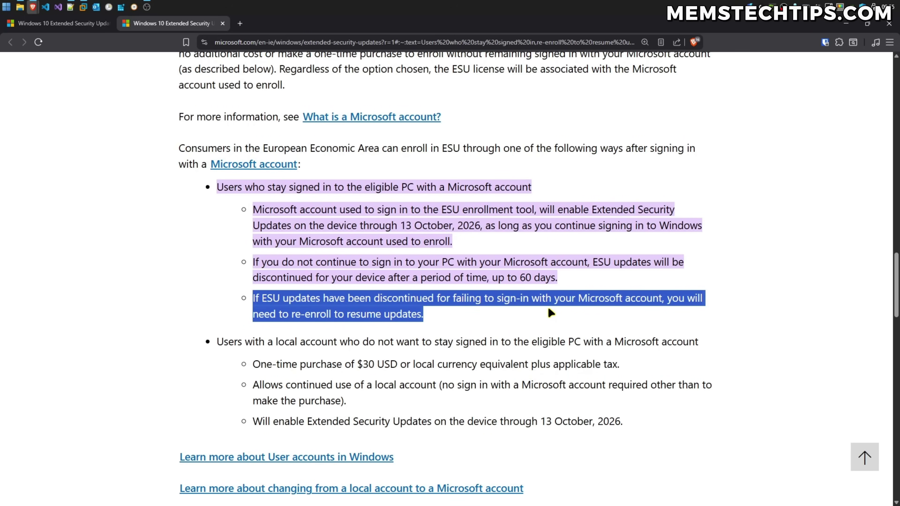
{"action": "scroll", "coordinate": [549, 310], "scroll_direction": "down", "scroll_amount": 2}
{"action": "left_click_drag", "start_coordinate": [217, 247], "coordinate": [339, 248]}
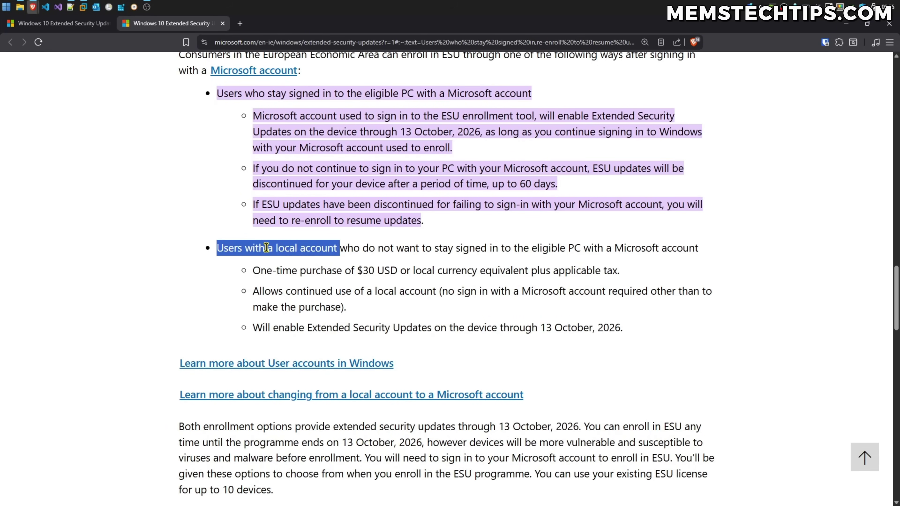
{"action": "left_click_drag", "start_coordinate": [253, 271], "coordinate": [398, 271]}
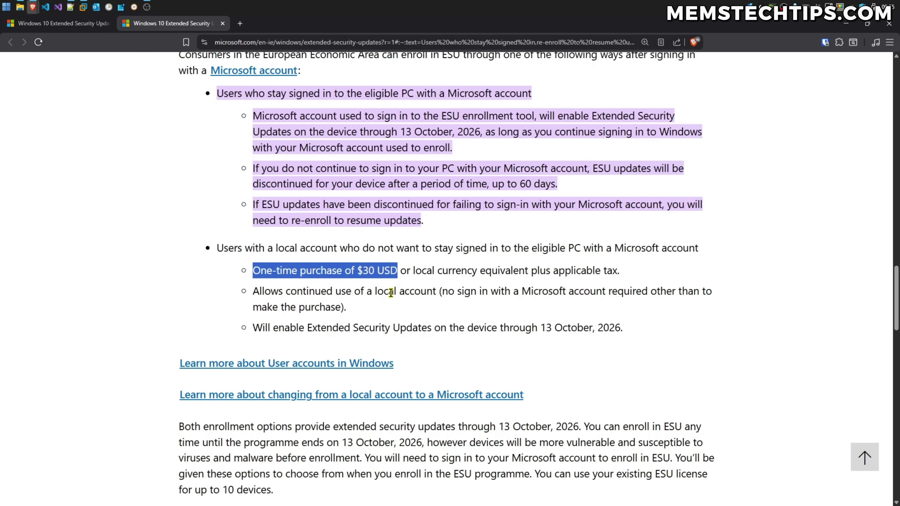
{"action": "left_click_drag", "start_coordinate": [254, 291], "coordinate": [704, 306]}
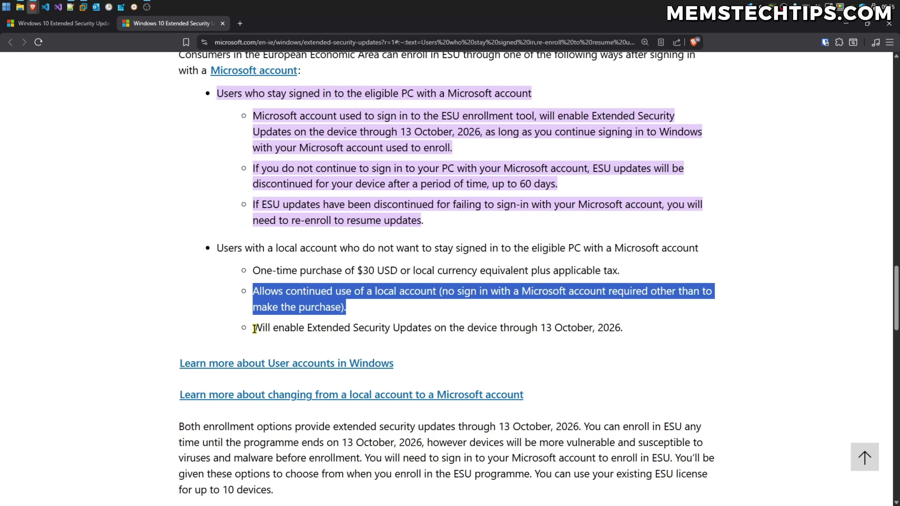
{"action": "left_click_drag", "start_coordinate": [254, 328], "coordinate": [621, 331]}
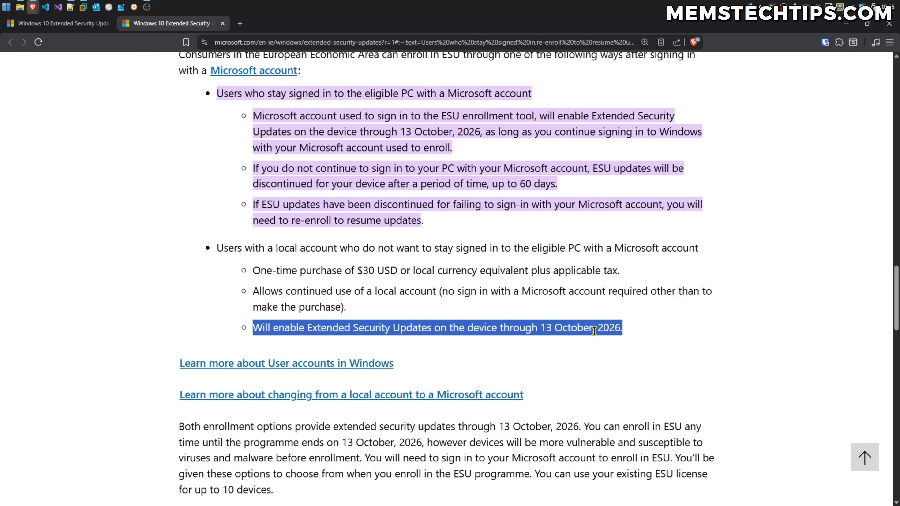
{"action": "left_click", "coordinate": [627, 335]}
{"action": "scroll", "coordinate": [508, 307], "scroll_direction": "up", "scroll_amount": 1}
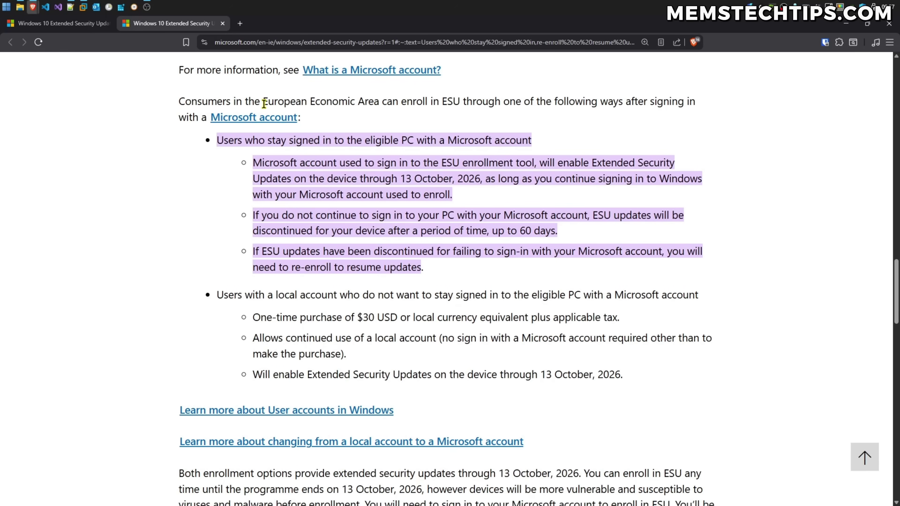
{"action": "left_click_drag", "start_coordinate": [262, 102], "coordinate": [377, 97]}
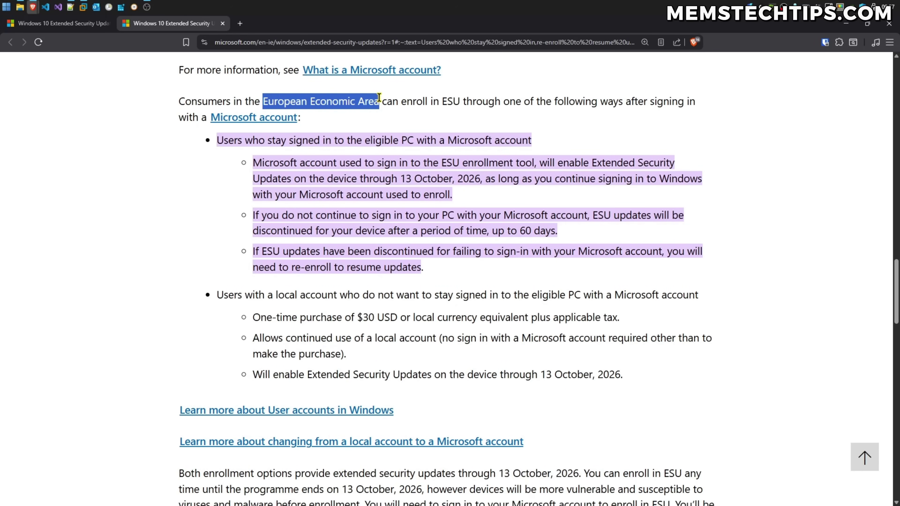
{"action": "left_click", "coordinate": [404, 141]}
{"action": "triple_click", "coordinate": [449, 141]}
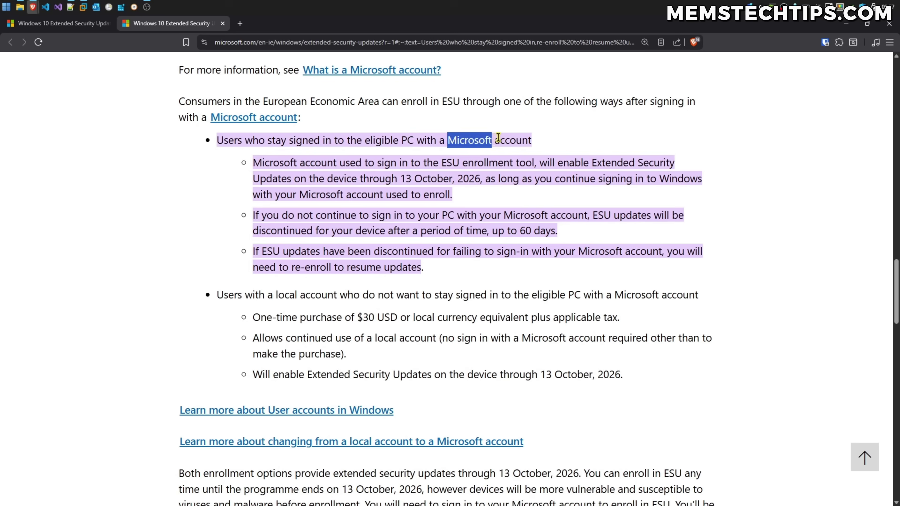
{"action": "left_click", "coordinate": [530, 139]}
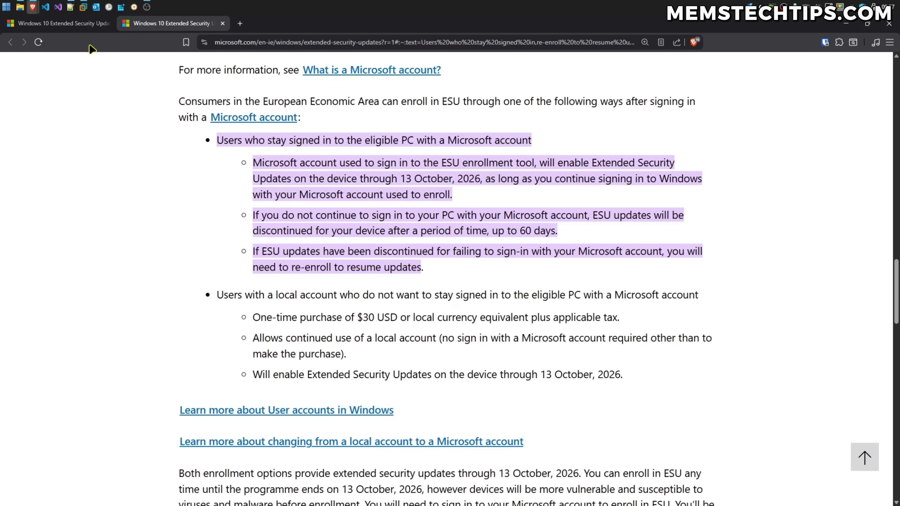
Reselect the US page's three ESU options and the Rewards points option, then return to the en-ie article.
{"action": "left_click", "coordinate": [85, 23]}
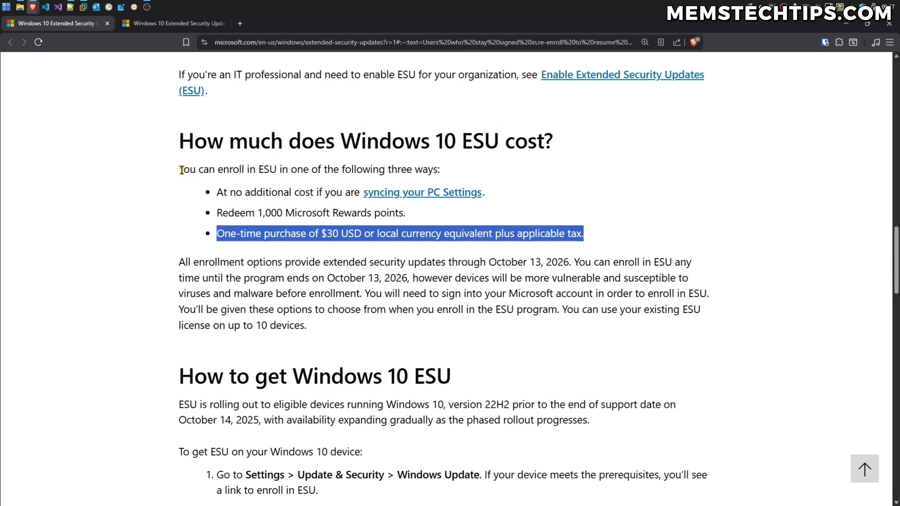
{"action": "left_click_drag", "start_coordinate": [179, 169], "coordinate": [510, 222]}
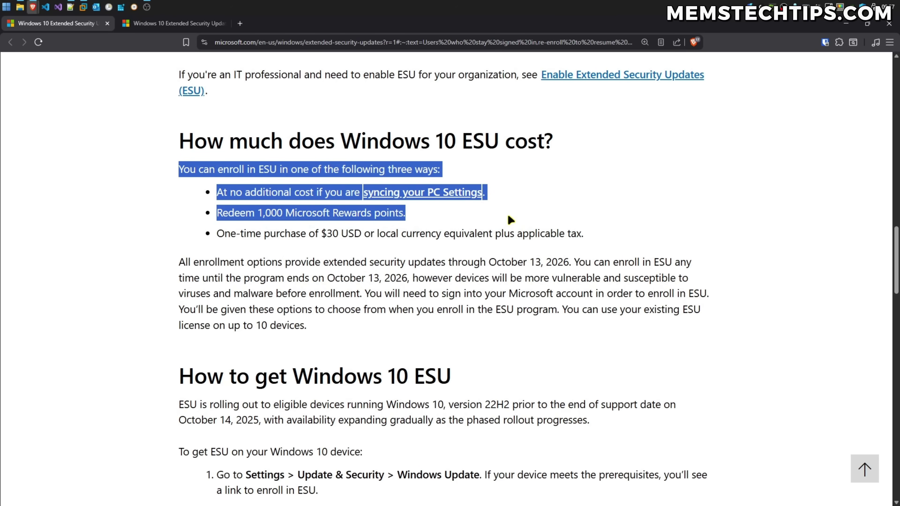
{"action": "left_click", "coordinate": [342, 192]}
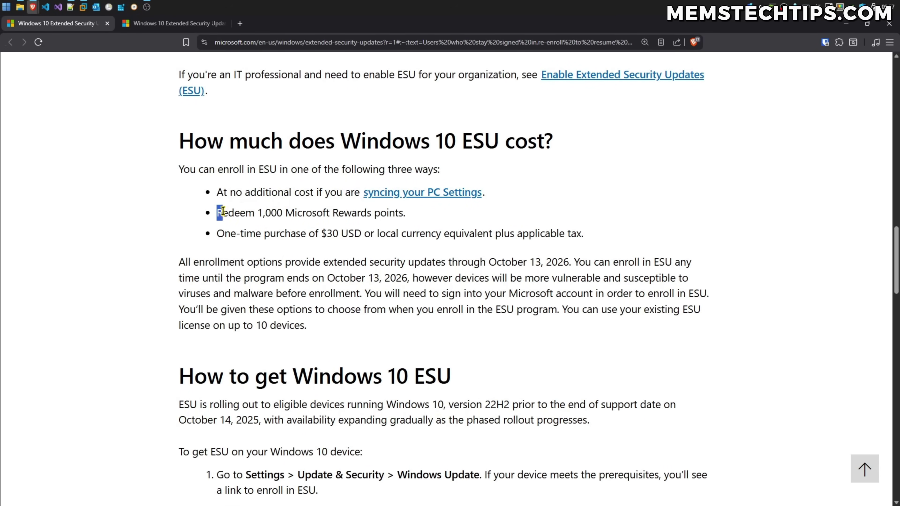
{"action": "left_click_drag", "start_coordinate": [218, 212], "coordinate": [407, 212]}
{"action": "left_click", "coordinate": [435, 218]}
{"action": "left_click", "coordinate": [170, 24]}
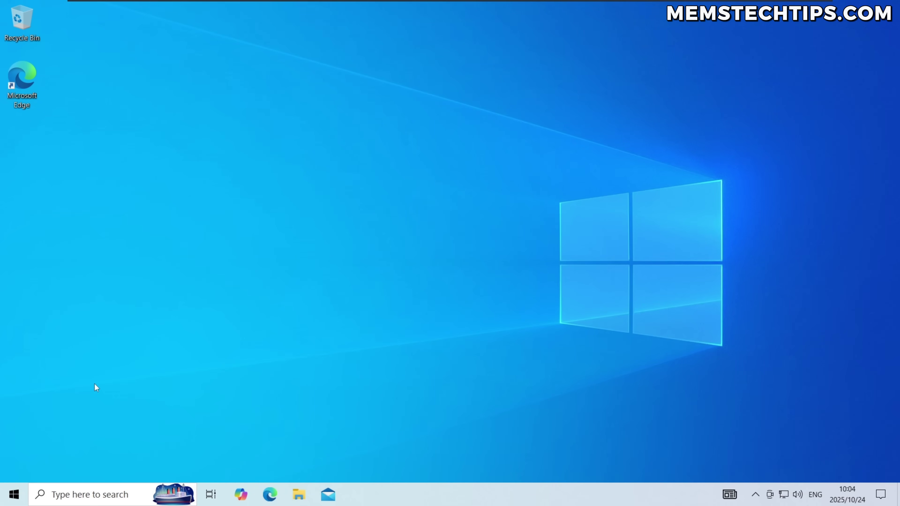
Open Settings from the Start menu and go to Update & Security.
{"action": "left_click", "coordinate": [14, 494]}
{"action": "left_click", "coordinate": [14, 440]}
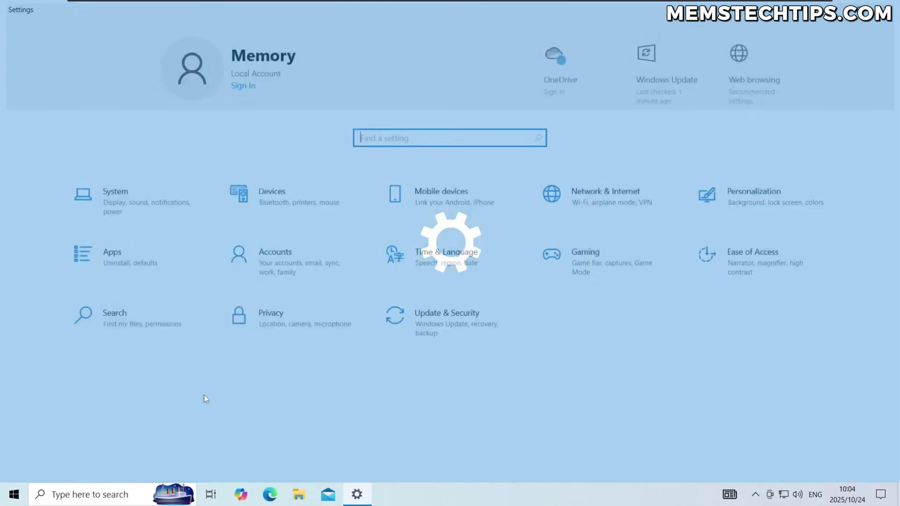
{"action": "left_click", "coordinate": [453, 331]}
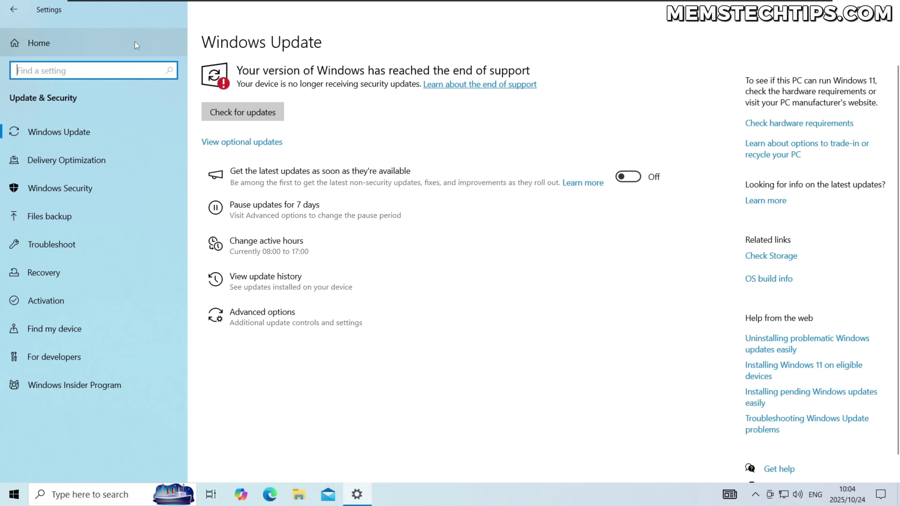
Check the Windows 10 Home 22H2 specifications under System > About, then return to Update & Security.
{"action": "left_click", "coordinate": [127, 43]}
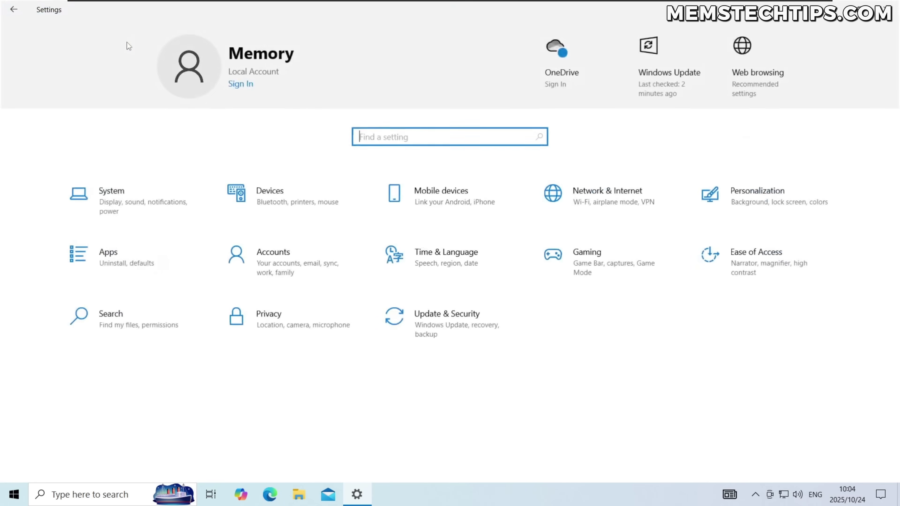
{"action": "left_click", "coordinate": [133, 206]}
{"action": "scroll", "coordinate": [116, 344], "scroll_direction": "down", "scroll_amount": 3}
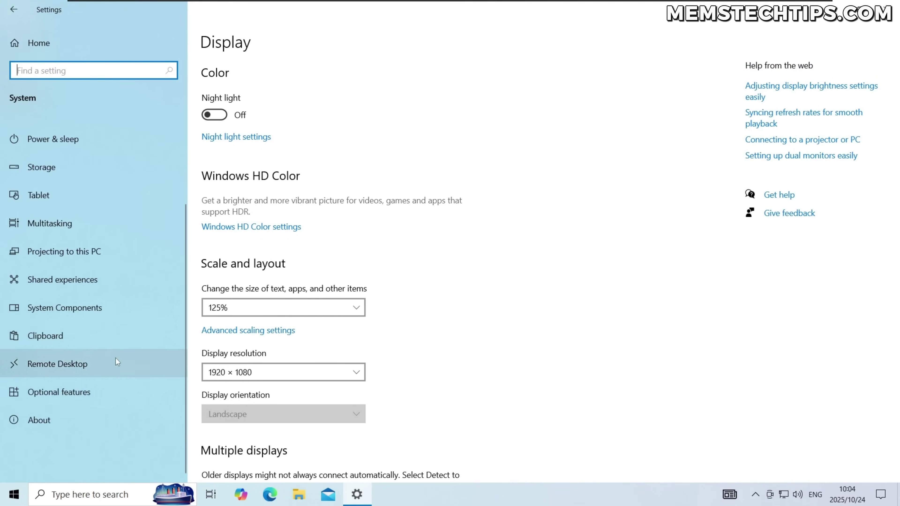
{"action": "left_click", "coordinate": [87, 418]}
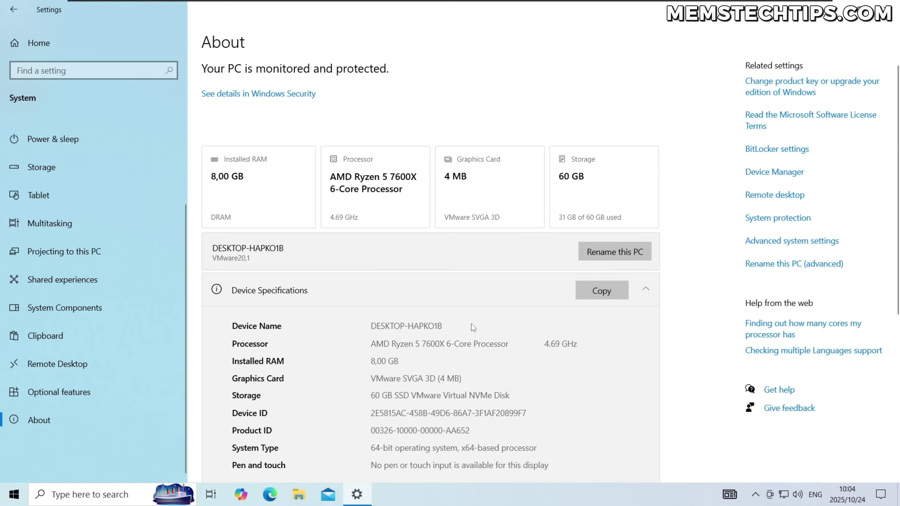
{"action": "scroll", "coordinate": [471, 323], "scroll_direction": "down", "scroll_amount": 6}
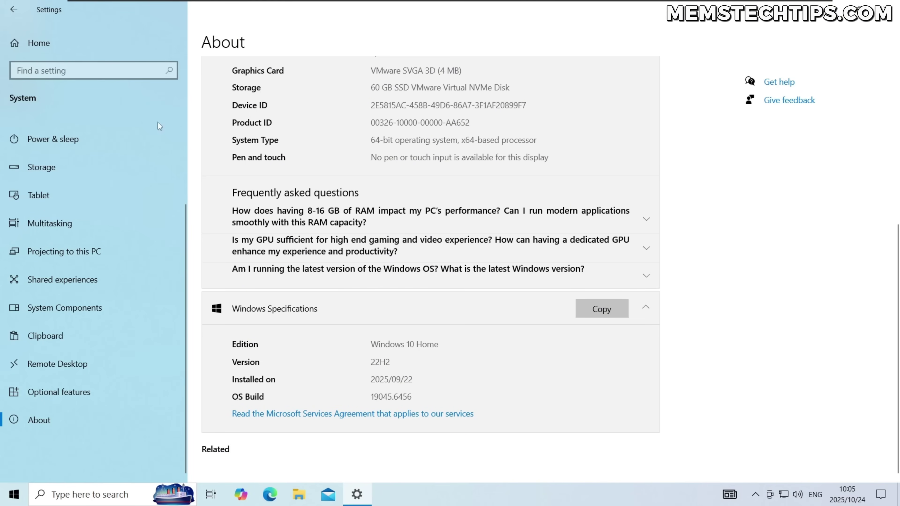
{"action": "left_click", "coordinate": [69, 42]}
{"action": "left_click", "coordinate": [447, 325]}
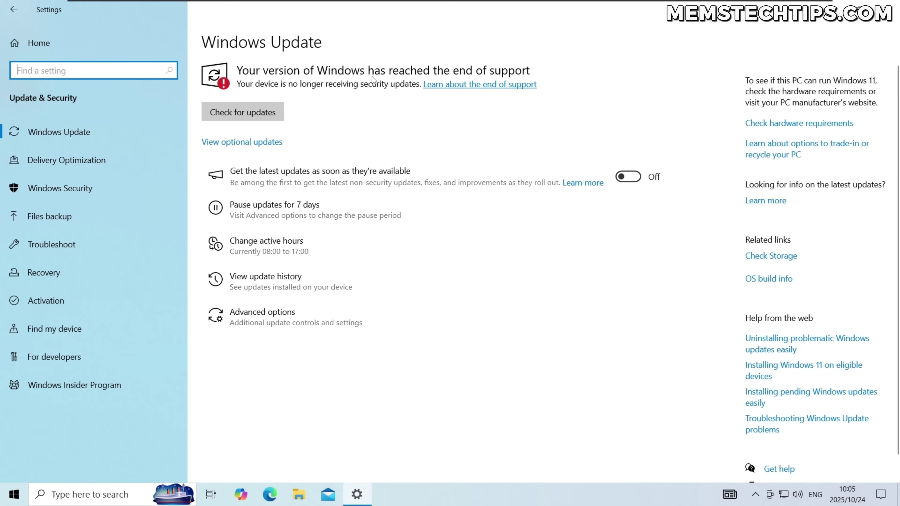
Open Accounts from the Settings home to view the local Administrator's Your info page.
{"action": "left_click", "coordinate": [78, 43]}
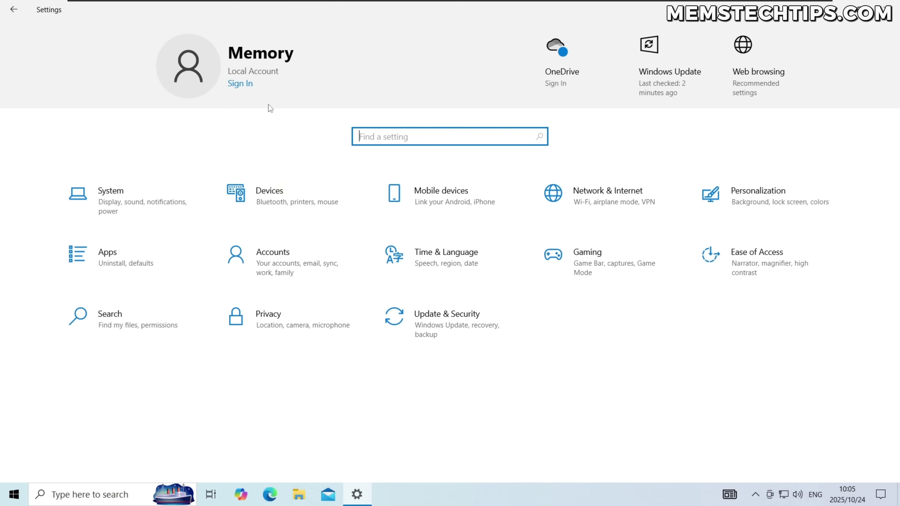
{"action": "left_click", "coordinate": [298, 261]}
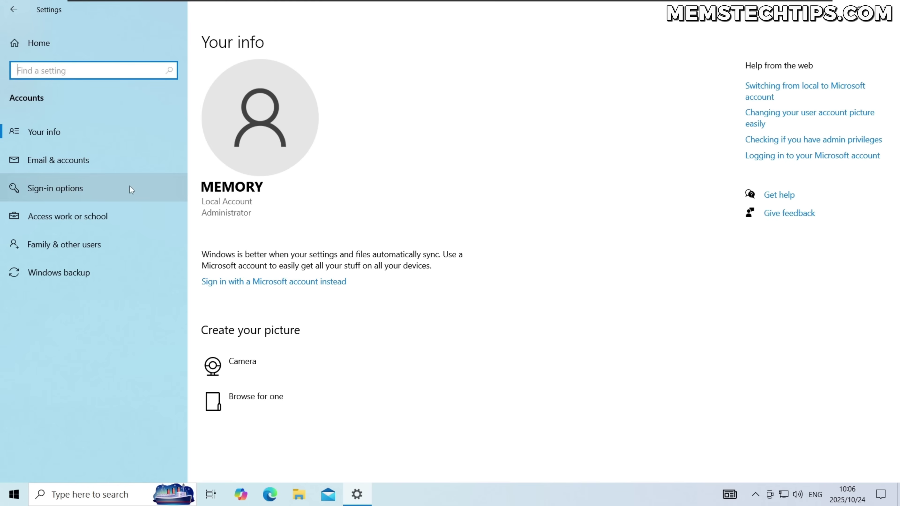
Under Family & other users, add someone else to this PC using the Microsoft account's e-mail address.
{"action": "left_click", "coordinate": [94, 247]}
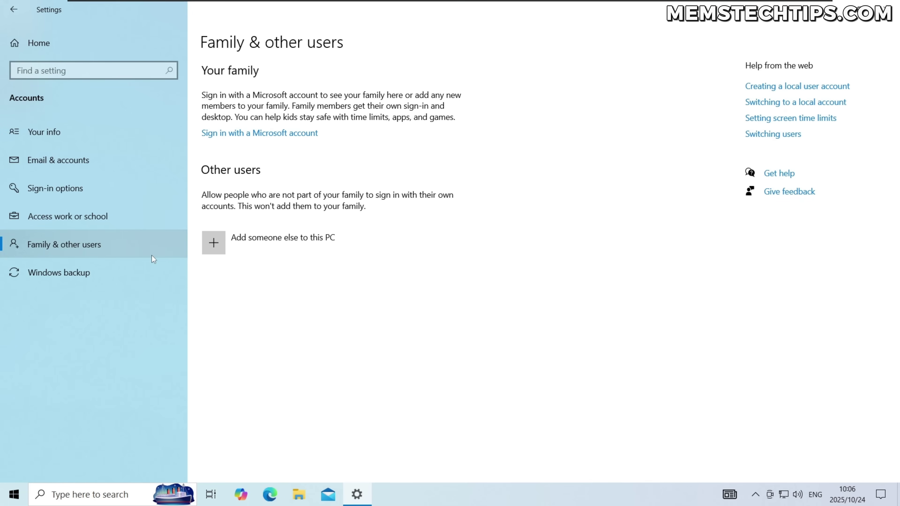
{"action": "left_click", "coordinate": [287, 247]}
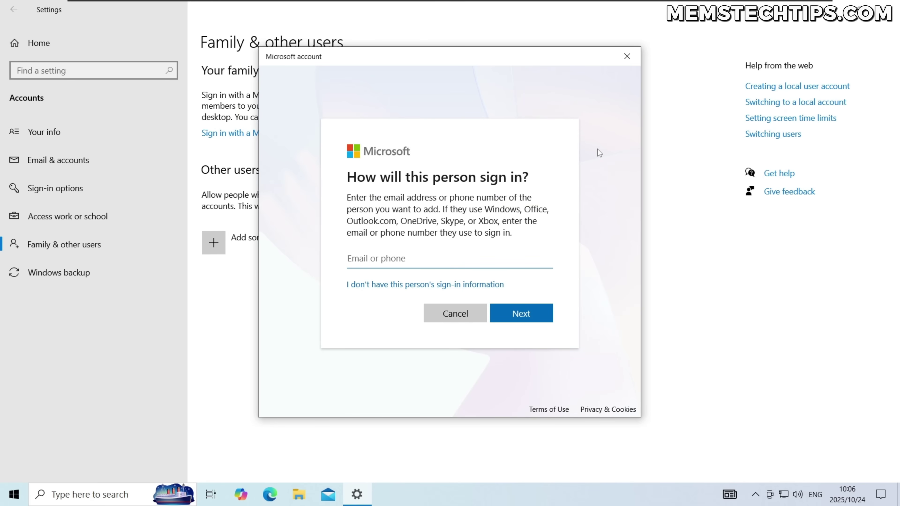
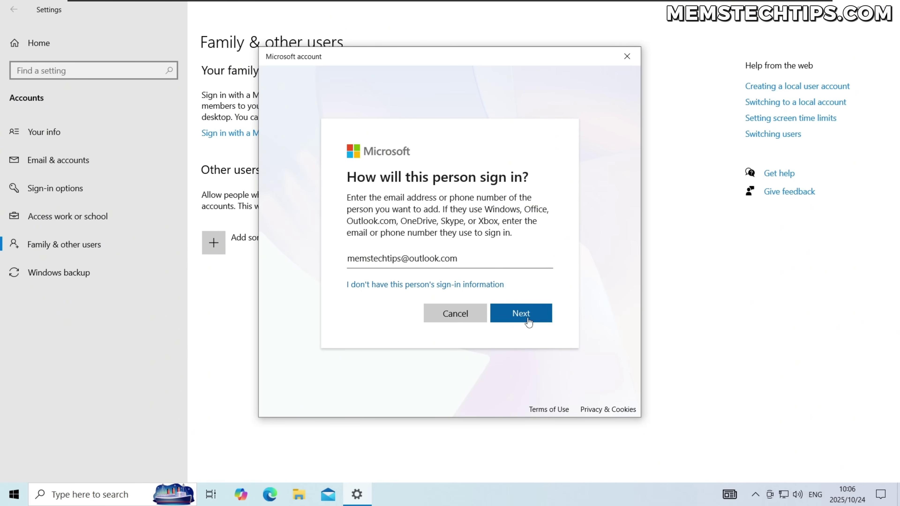
{"action": "left_click", "coordinate": [526, 317]}
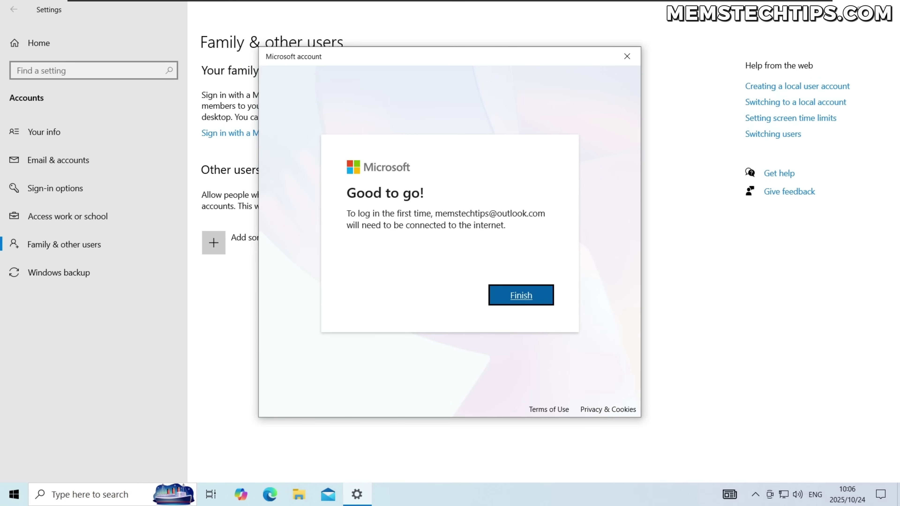
Finish adding the new user and change its account type to Administrator.
{"action": "left_click", "coordinate": [519, 295]}
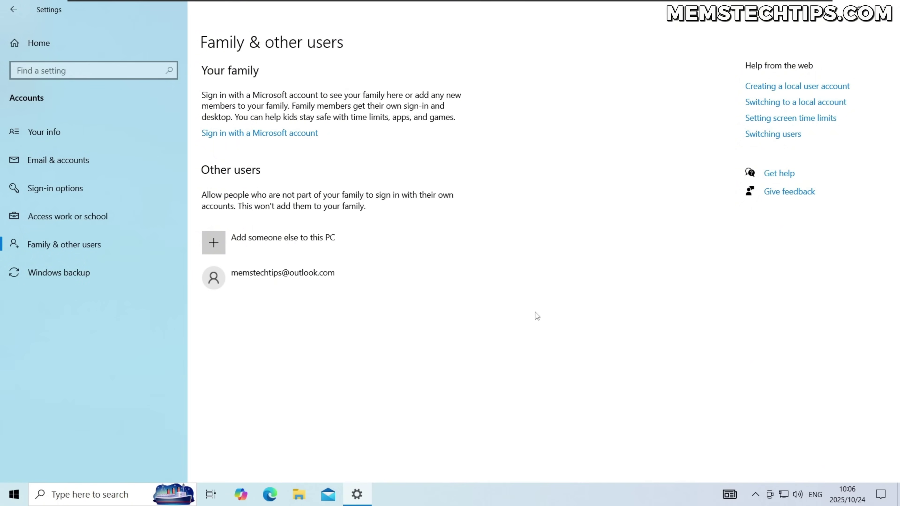
{"action": "left_click", "coordinate": [254, 283]}
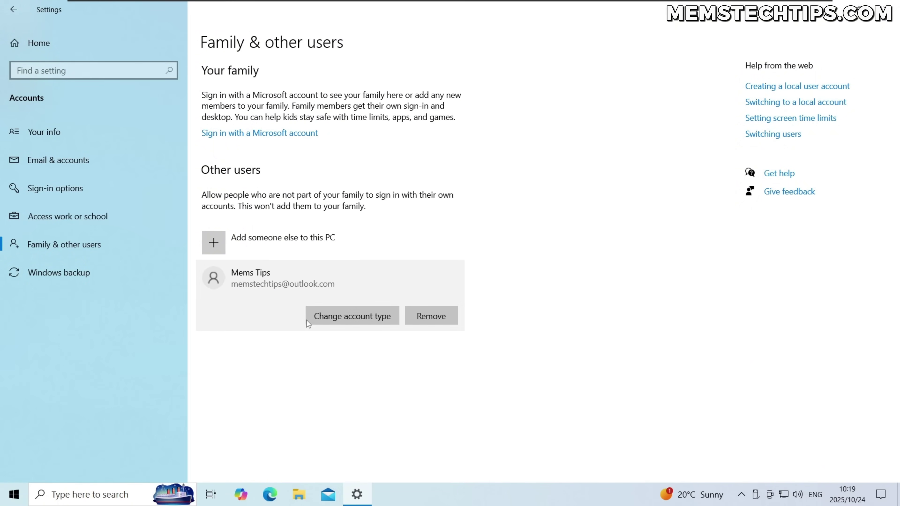
{"action": "left_click", "coordinate": [356, 321]}
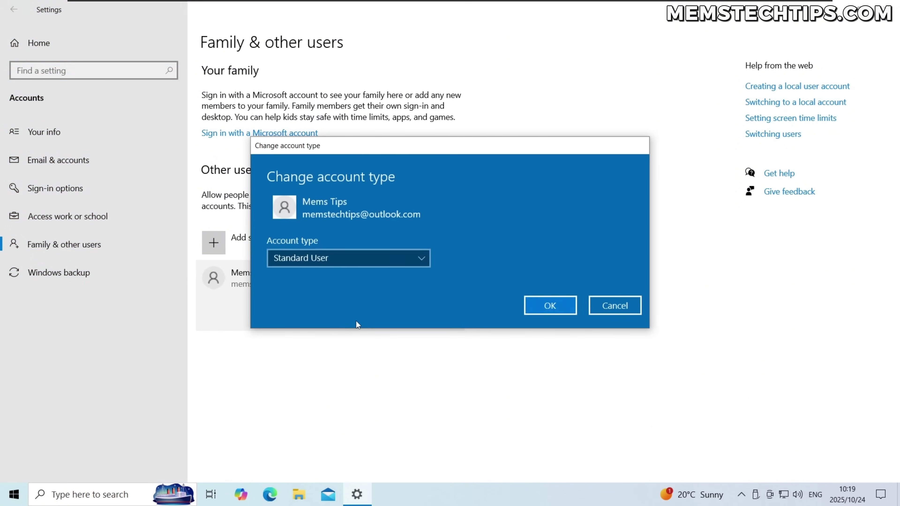
{"action": "left_click", "coordinate": [344, 259]}
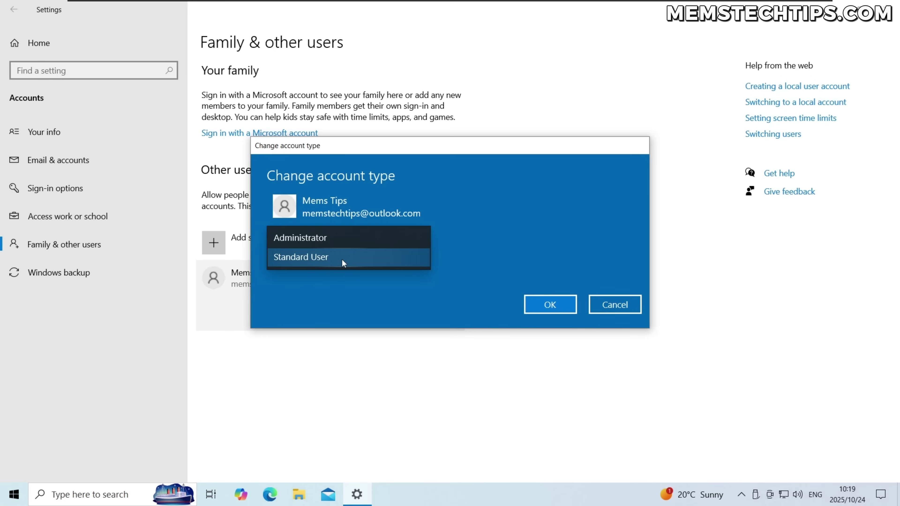
{"action": "left_click", "coordinate": [324, 237]}
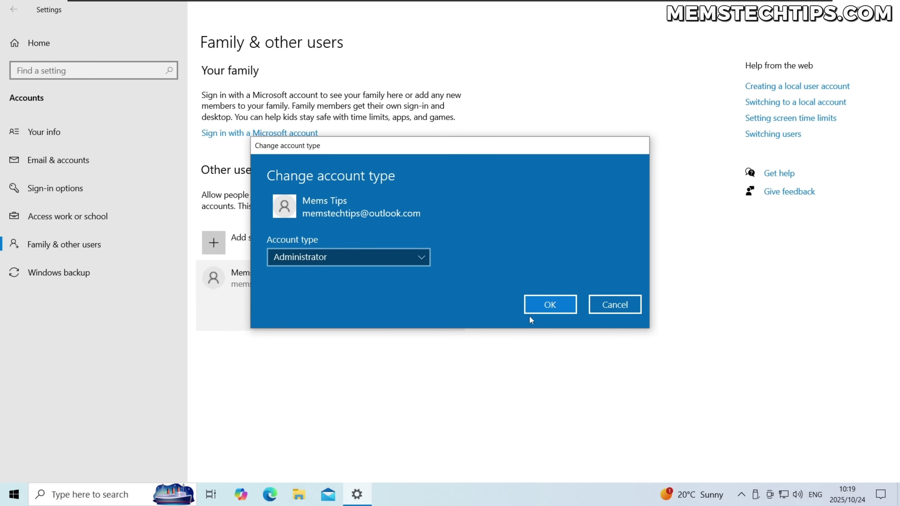
{"action": "left_click", "coordinate": [536, 307]}
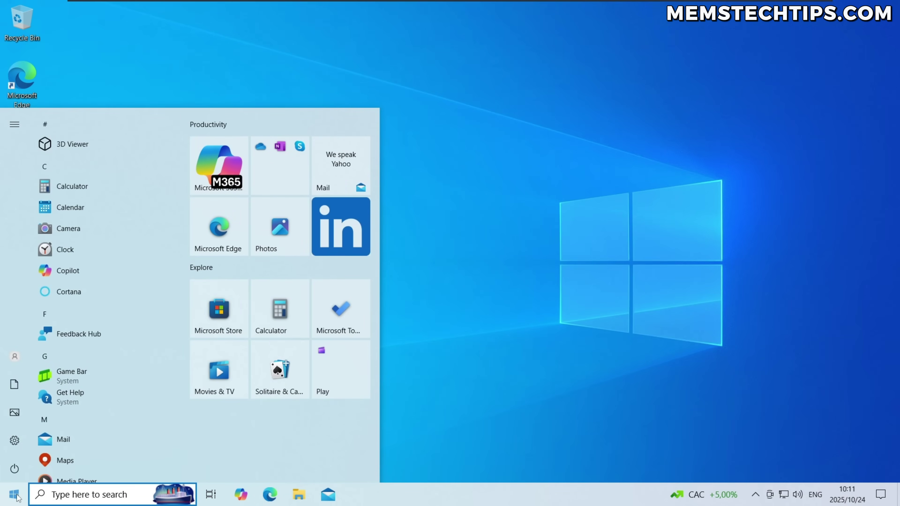
Switch from the Start menu to the new Microsoft account and begin signing in.
{"action": "left_click", "coordinate": [15, 357]}
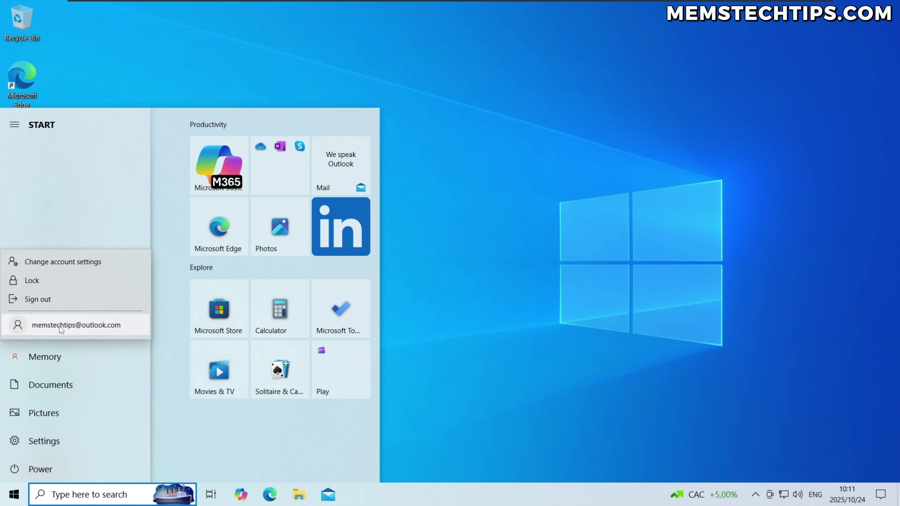
{"action": "left_click", "coordinate": [47, 330]}
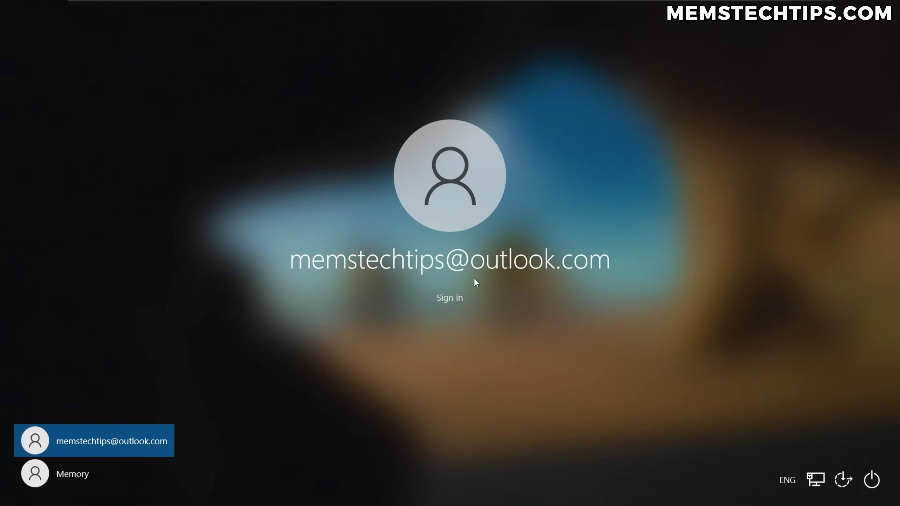
{"action": "left_click", "coordinate": [448, 298]}
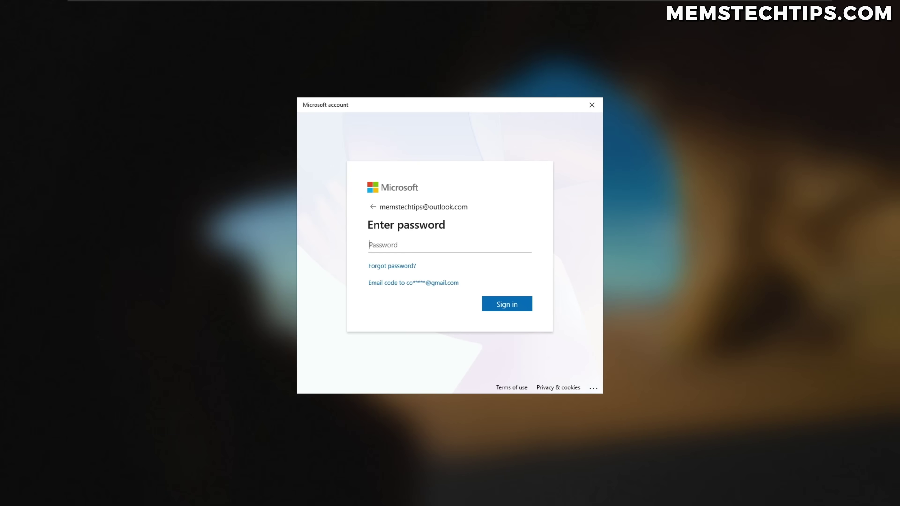
Sign in with the account password, then create and confirm a six-digit Windows Hello PIN.
{"action": "type", "text": "****************"}
{"action": "key", "text": "Return"}
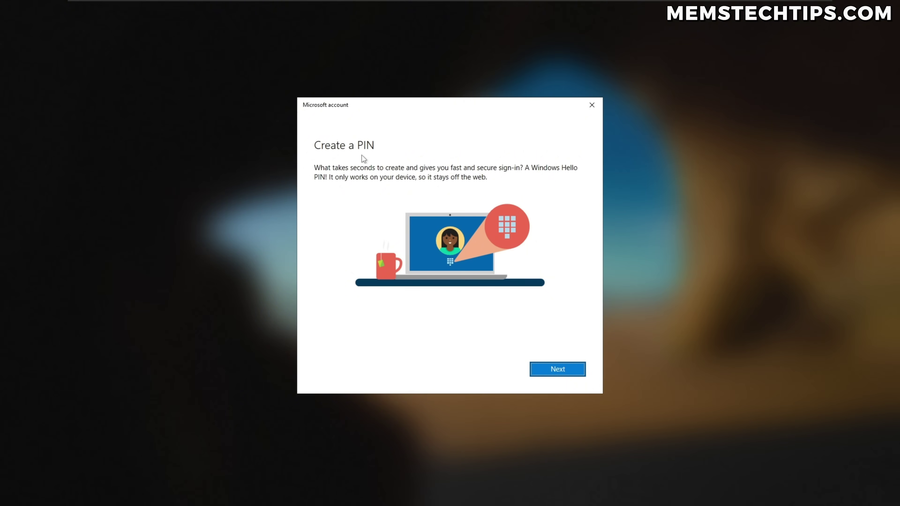
{"action": "left_click", "coordinate": [559, 373]}
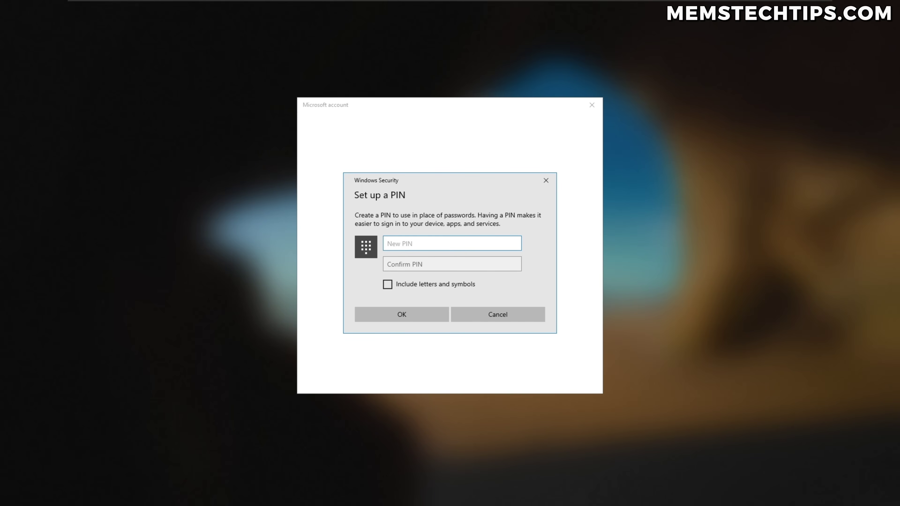
{"action": "type", "text": "123456"}
{"action": "key", "text": "Tab"}
{"action": "type", "text": "123456"}
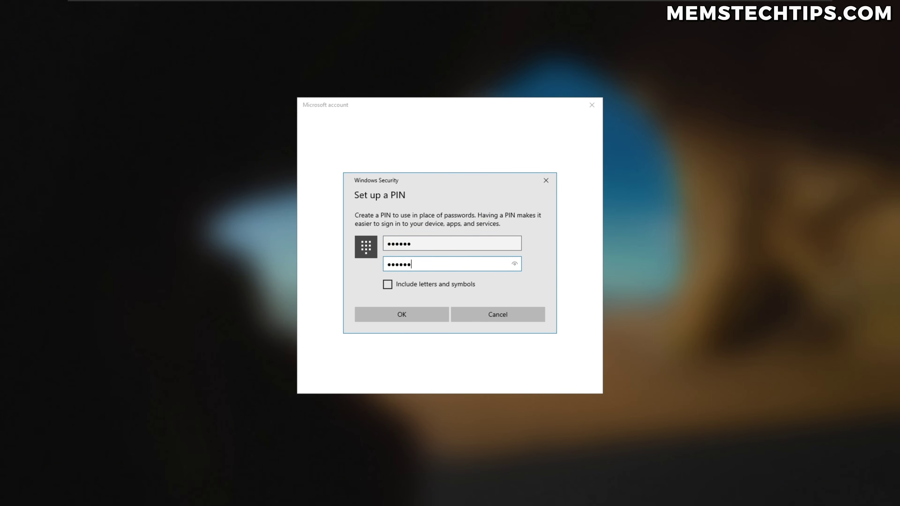
{"action": "left_click", "coordinate": [417, 314]}
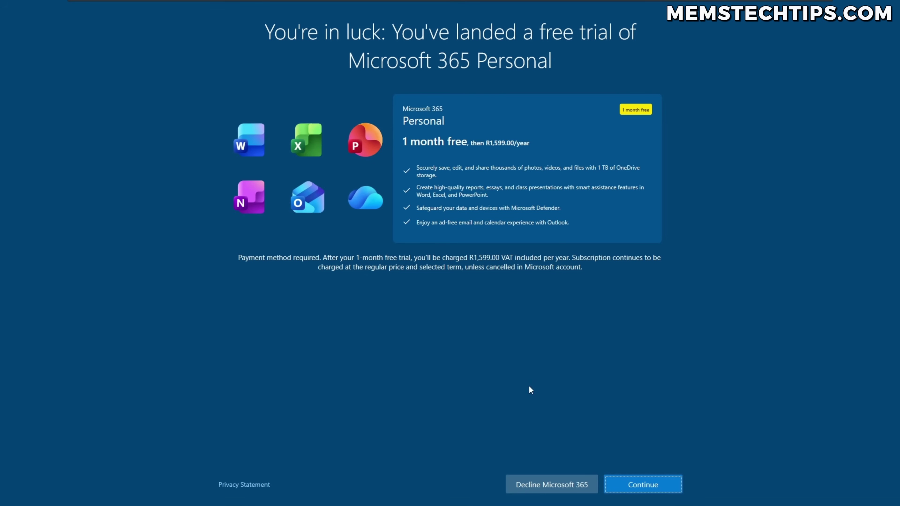
Decline the Microsoft 365 Personal trial and Basic offer, then continue past the Microsoft 365 page.
{"action": "left_click", "coordinate": [542, 486]}
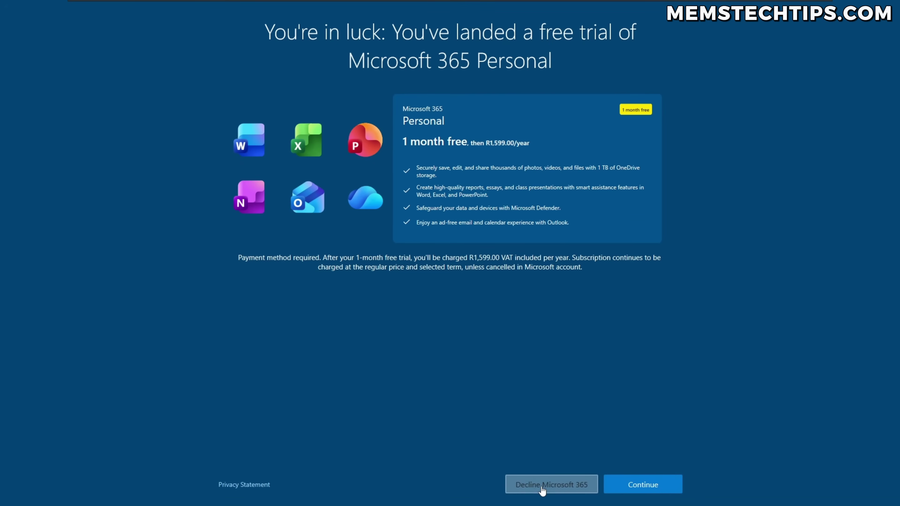
{"action": "left_click", "coordinate": [557, 487]}
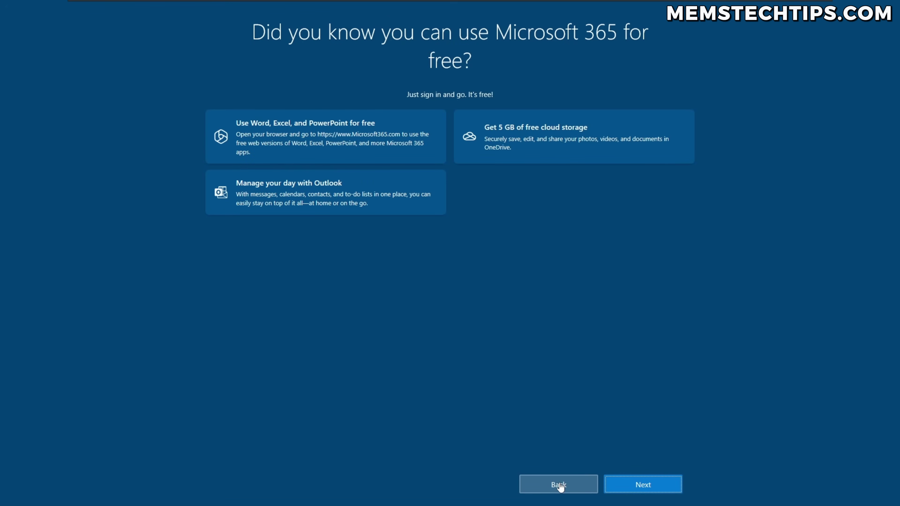
{"action": "left_click", "coordinate": [557, 489]}
{"action": "left_click", "coordinate": [558, 489]}
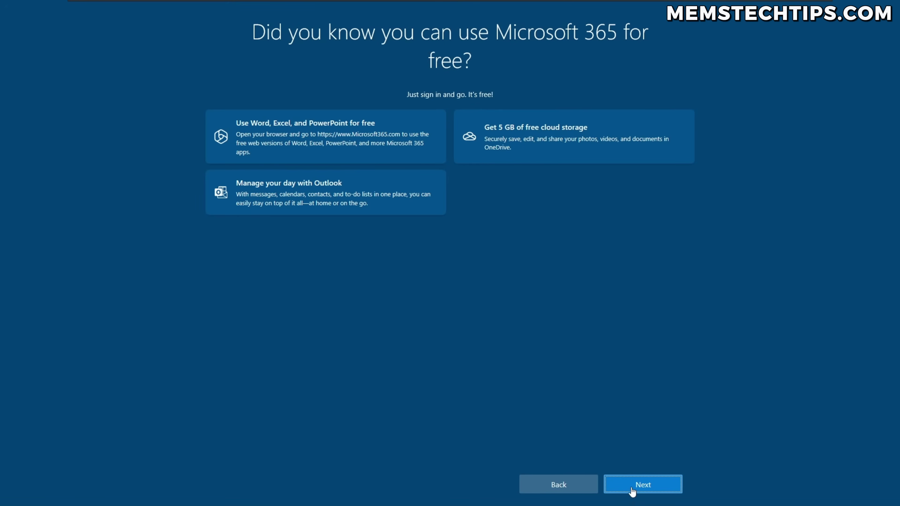
{"action": "left_click", "coordinate": [631, 486]}
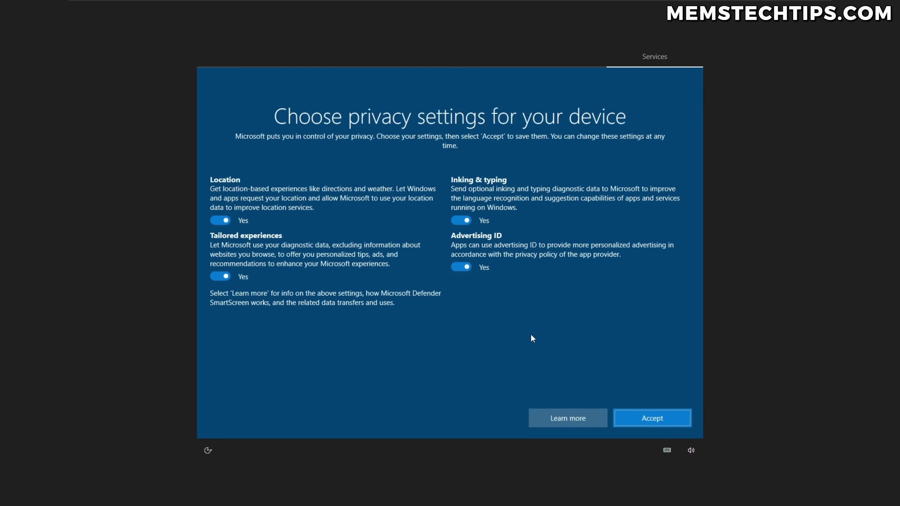
Turn off location, tailored experiences, inking diagnostics and advertising ID, accept, and dismiss the Edge promo.
{"action": "left_click", "coordinate": [243, 212]}
{"action": "left_click", "coordinate": [241, 270]}
{"action": "left_click", "coordinate": [461, 220]}
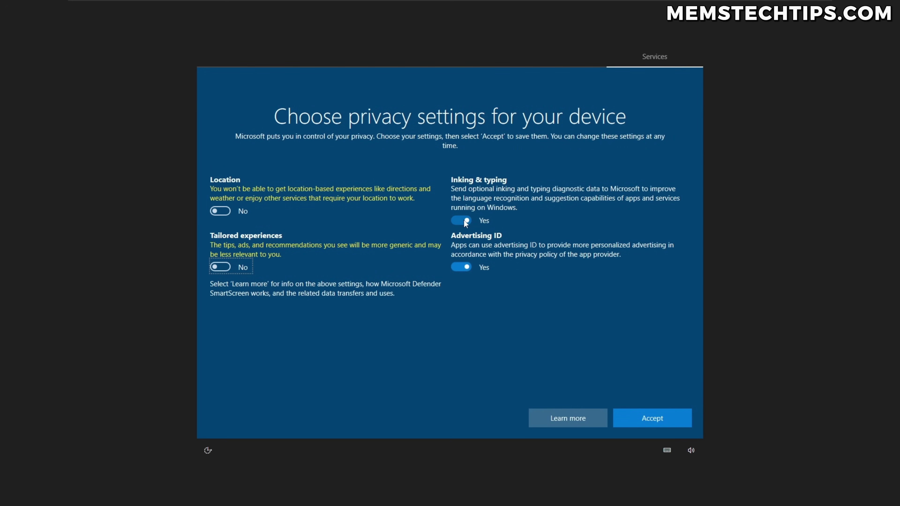
{"action": "left_click", "coordinate": [461, 258]}
{"action": "left_click", "coordinate": [652, 418]}
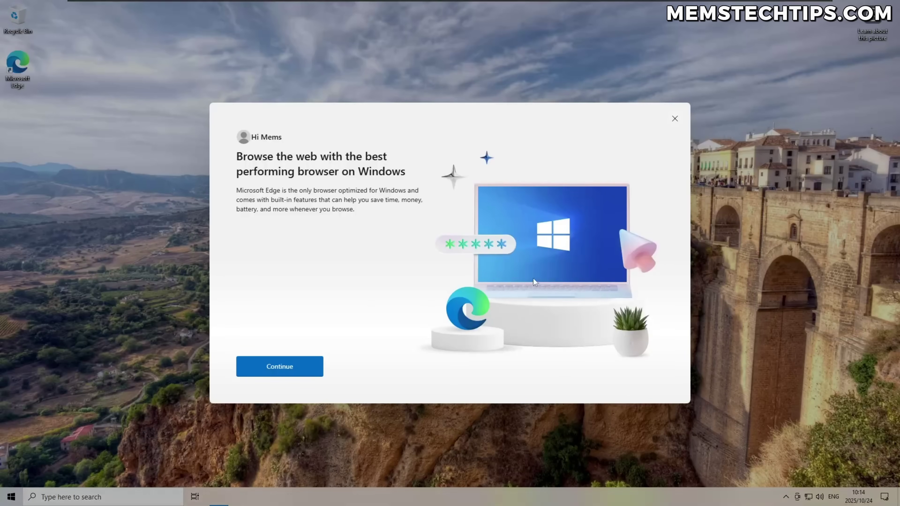
{"action": "left_click", "coordinate": [674, 120]}
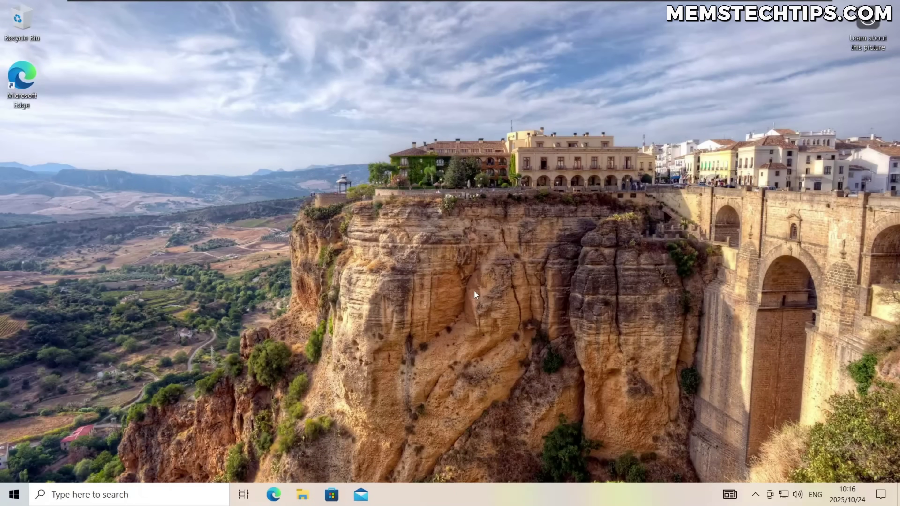
Launch Registry Editor by searching for regedit.
{"action": "left_click", "coordinate": [193, 495]}
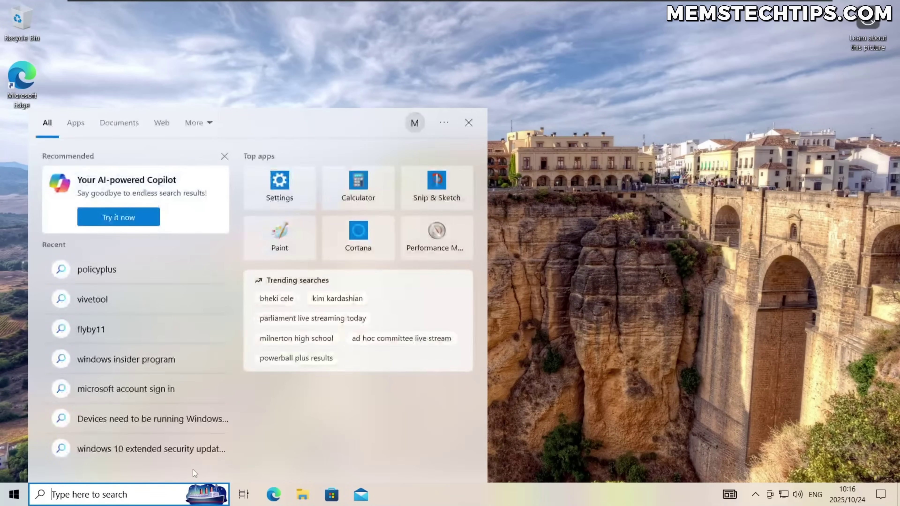
{"action": "type", "text": "regedit"}
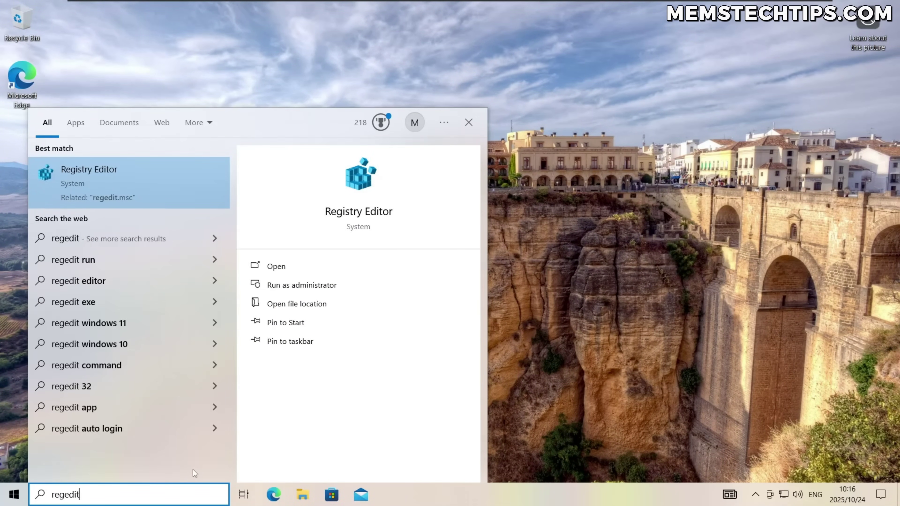
{"action": "left_click", "coordinate": [121, 184]}
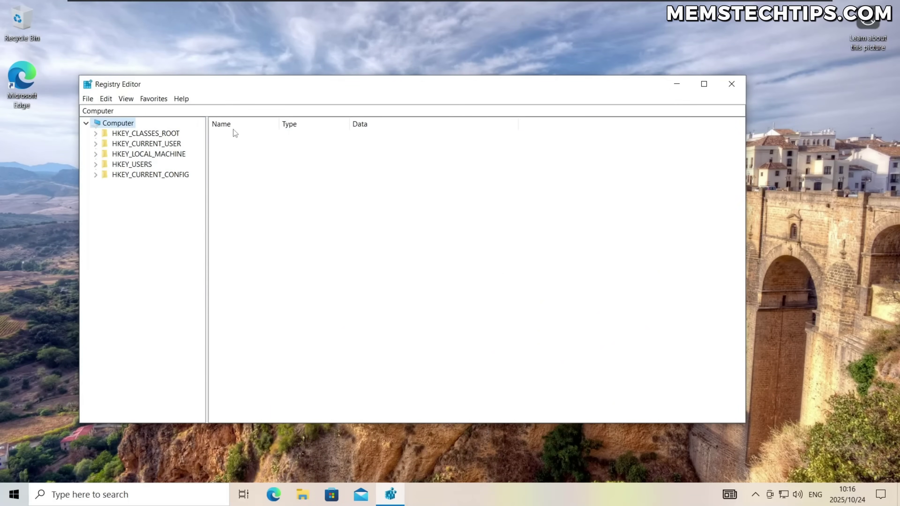
Expand the tree down to HKEY_CURRENT_USER\SOFTWARE\Microsoft\Windows NT\CurrentVersion\Windows.
{"action": "double_click", "coordinate": [143, 145]}
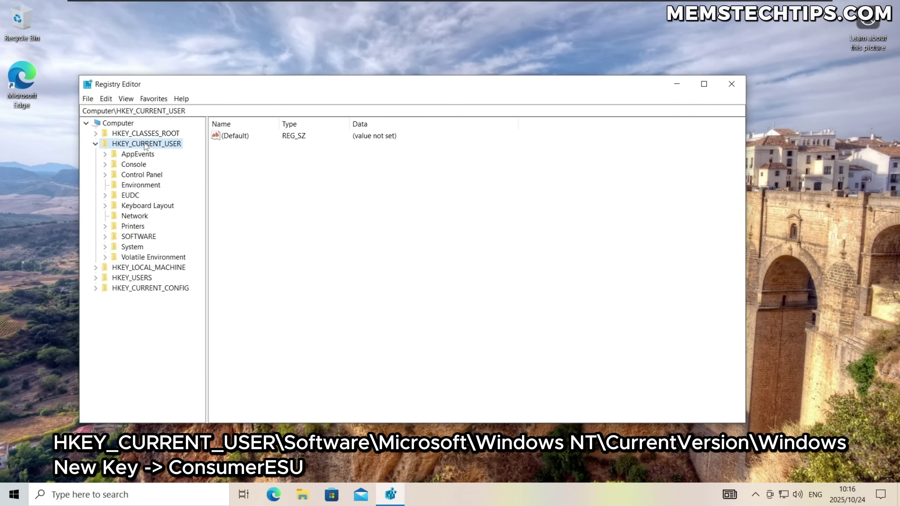
{"action": "double_click", "coordinate": [138, 236]}
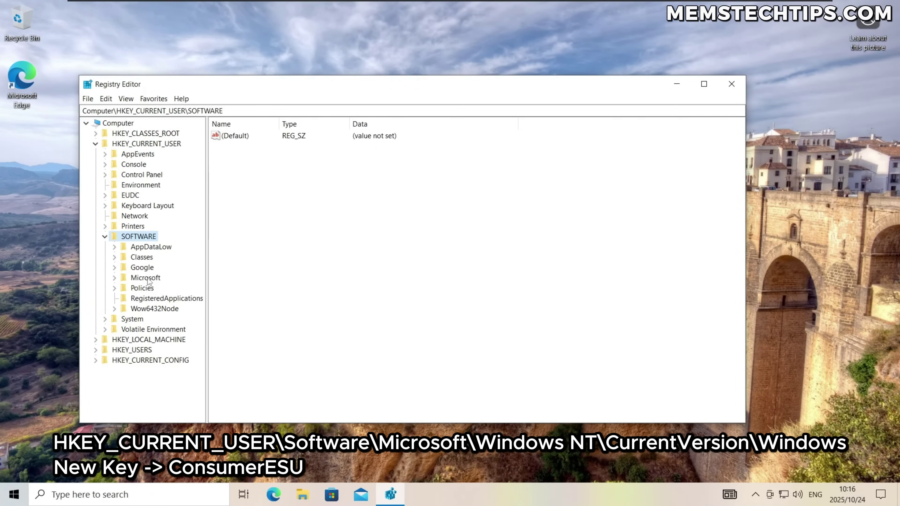
{"action": "double_click", "coordinate": [143, 278]}
{"action": "left_click_drag", "start_coordinate": [207, 227], "coordinate": [266, 248]}
{"action": "scroll", "coordinate": [248, 336], "scroll_direction": "down", "scroll_amount": 15}
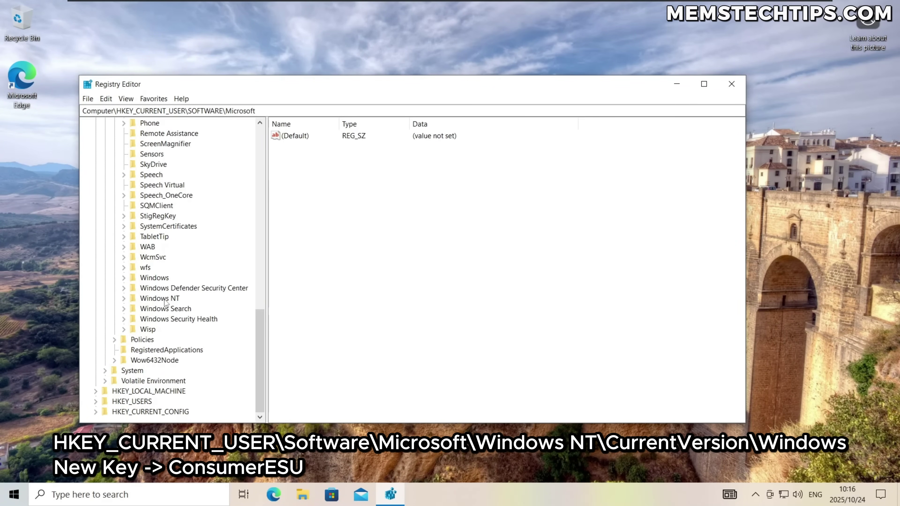
{"action": "double_click", "coordinate": [165, 299]}
{"action": "double_click", "coordinate": [161, 310]}
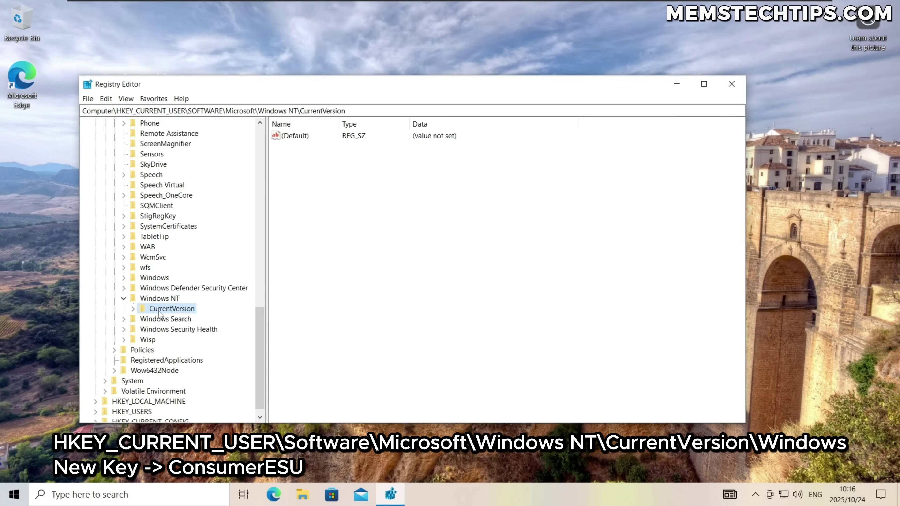
{"action": "left_click_drag", "start_coordinate": [267, 312], "coordinate": [299, 312]}
{"action": "scroll", "coordinate": [174, 287], "scroll_direction": "down", "scroll_amount": 4}
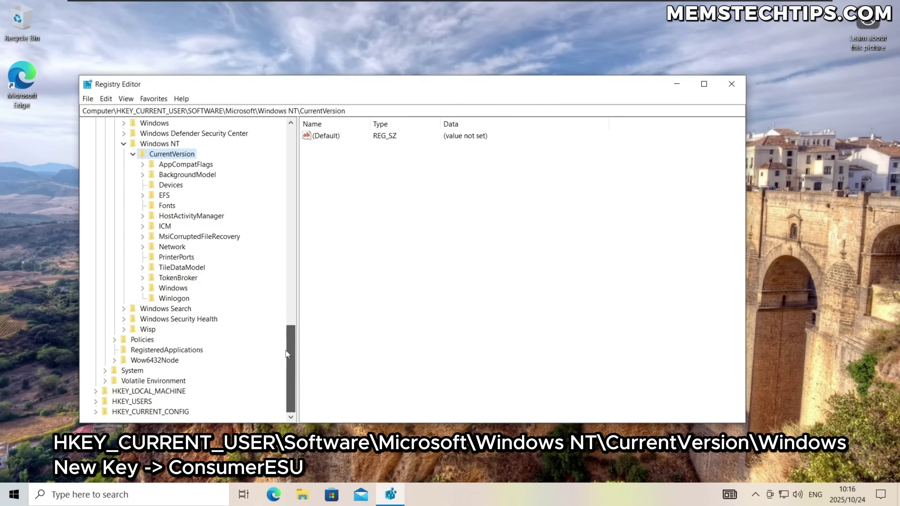
{"action": "double_click", "coordinate": [174, 288]}
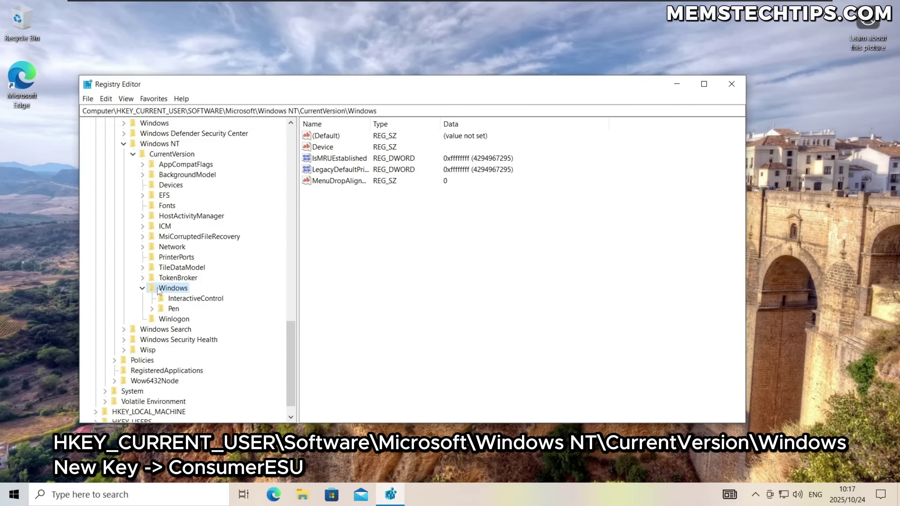
Add a new subkey named ConsumerESU under CurrentVersion\Windows.
{"action": "right_click", "coordinate": [165, 288]}
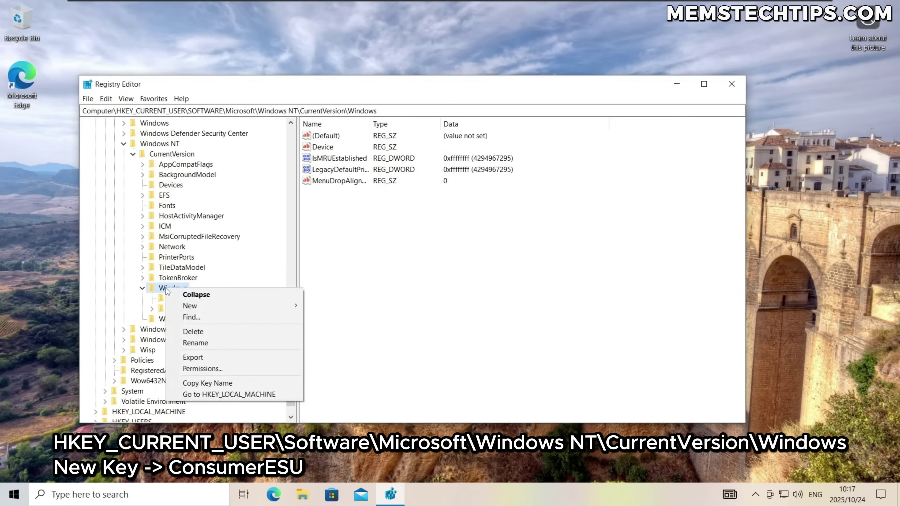
{"action": "mouse_move", "coordinate": [199, 306]}
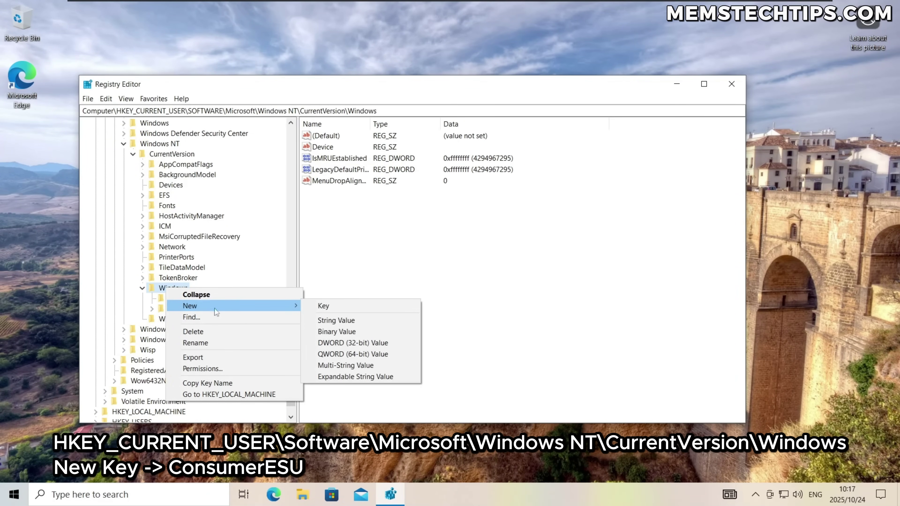
{"action": "left_click", "coordinate": [338, 308]}
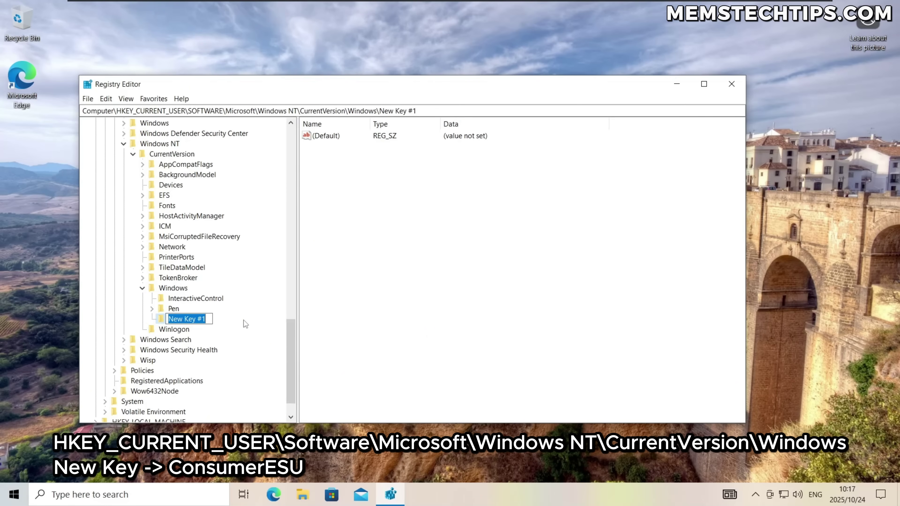
{"action": "type", "text": "ConsumerESU"}
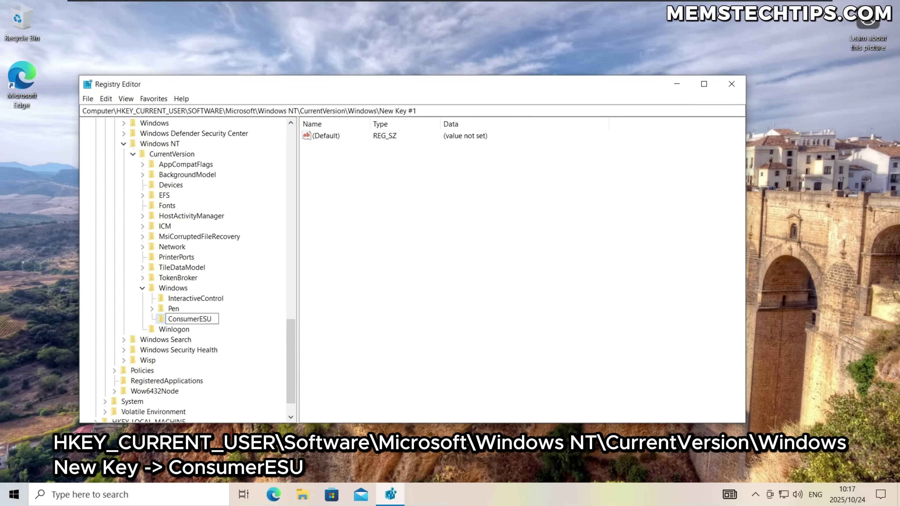
{"action": "left_click", "coordinate": [222, 321]}
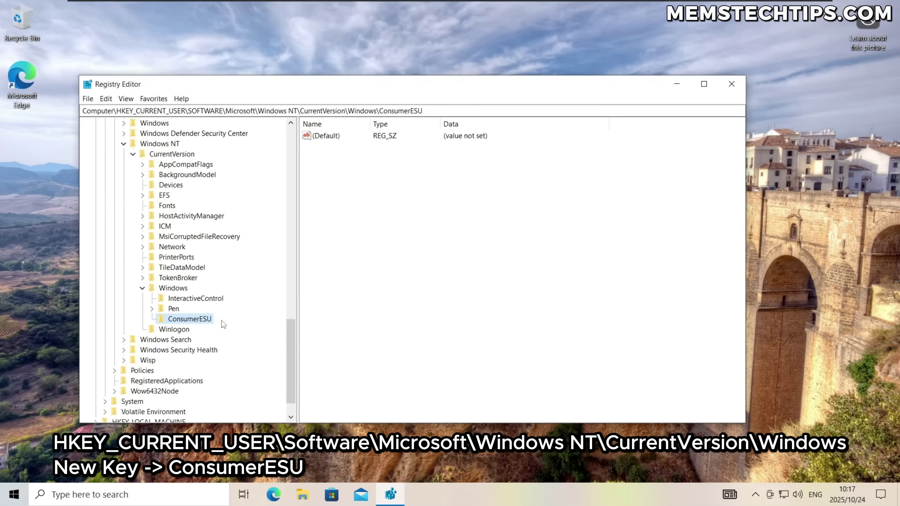
Create the DWORD (32-bit) value ESUEligibility in ConsumerESU and set its data to 2.
{"action": "right_click", "coordinate": [173, 321]}
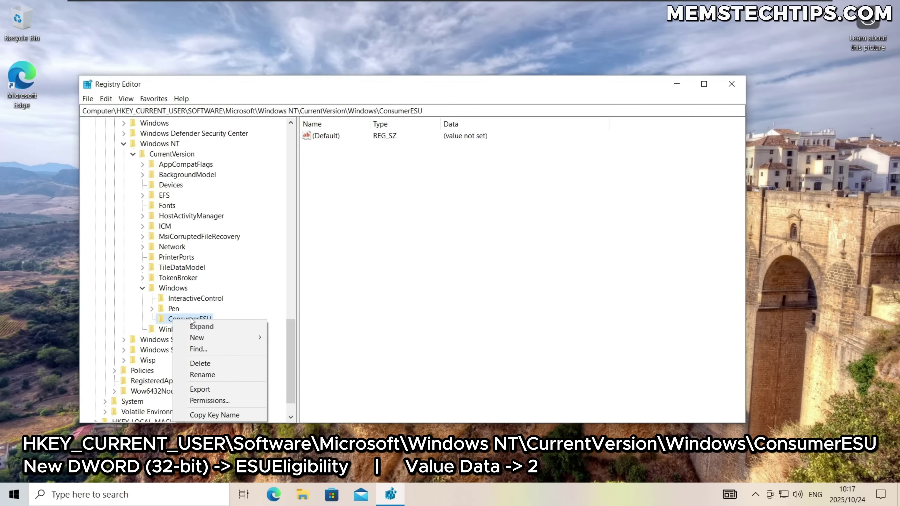
{"action": "mouse_move", "coordinate": [215, 336]}
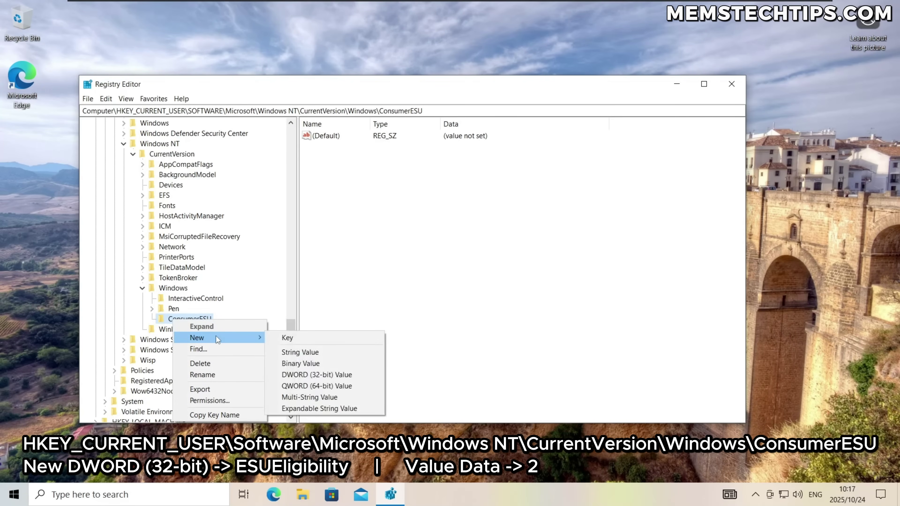
{"action": "left_click", "coordinate": [333, 376]}
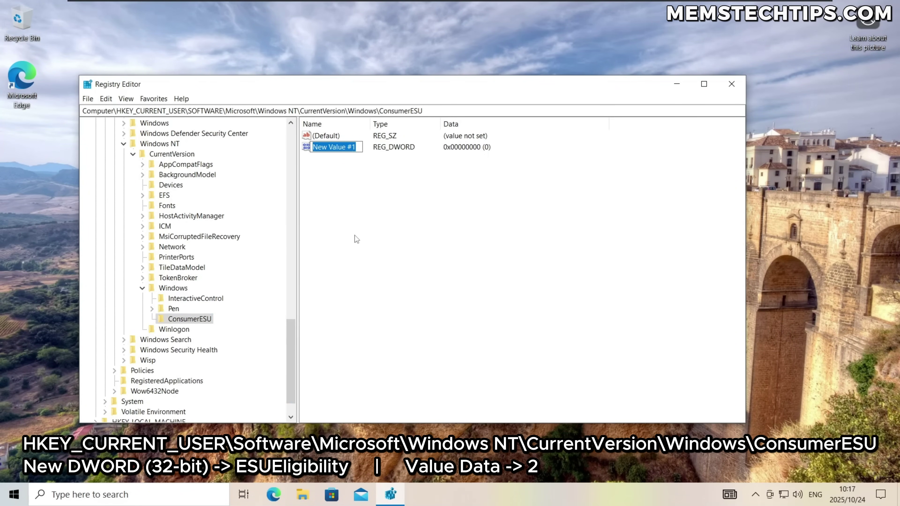
{"action": "type", "text": "ESUEligibility"}
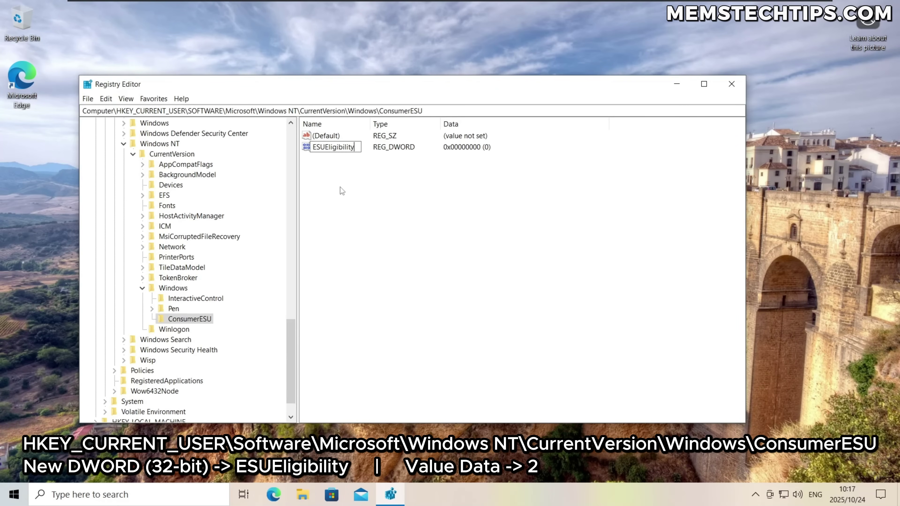
{"action": "key", "text": "Return"}
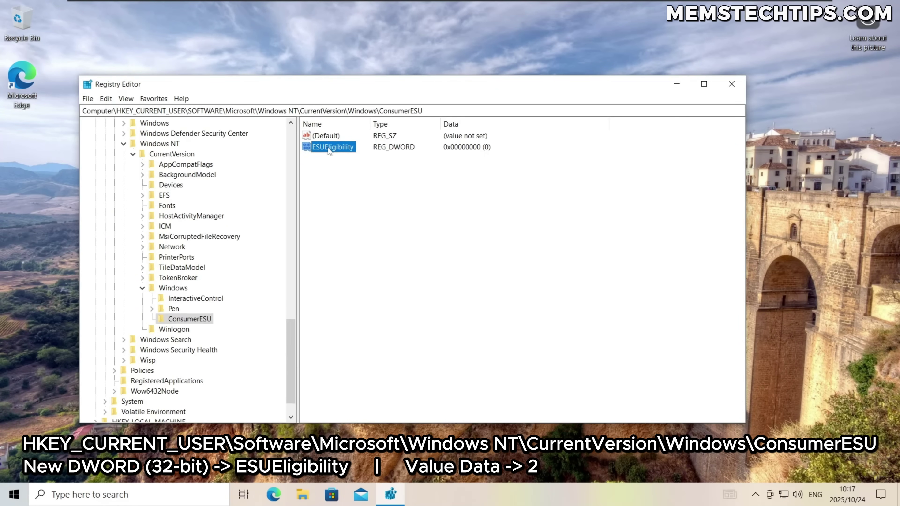
{"action": "double_click", "coordinate": [328, 147]}
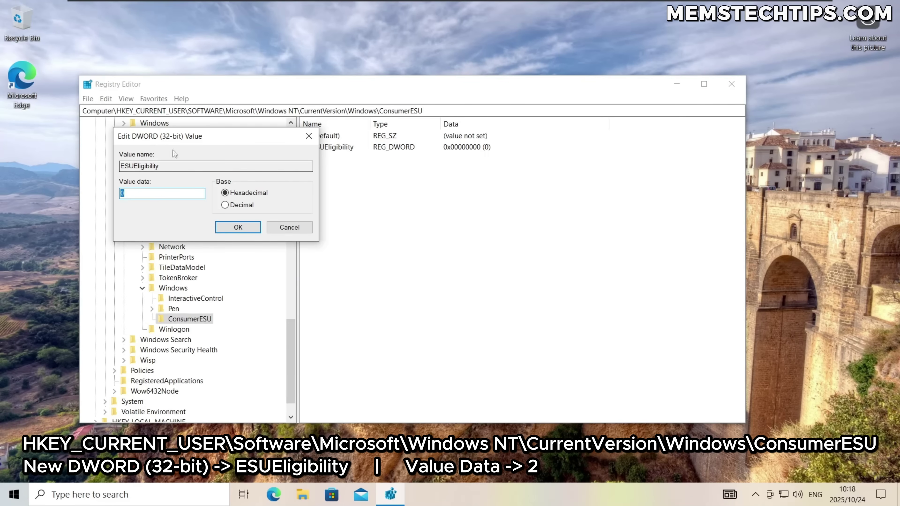
{"action": "type", "text": "2"}
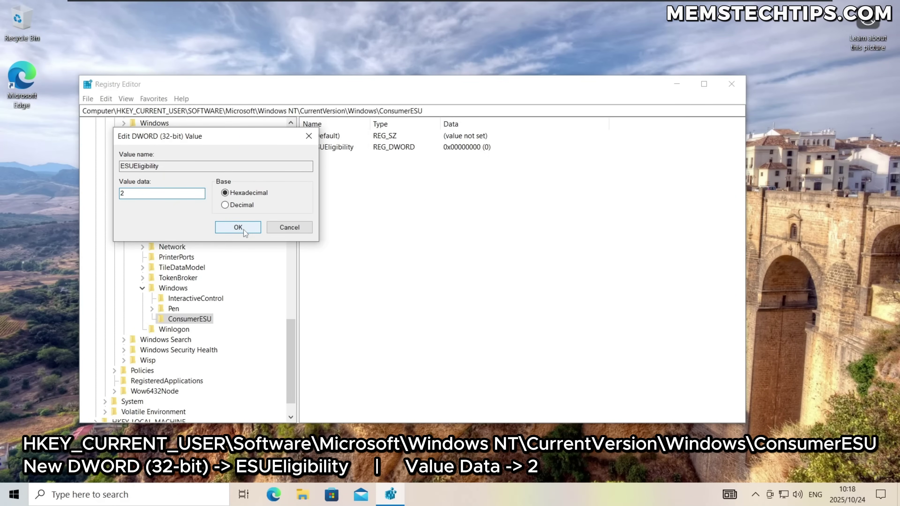
{"action": "left_click", "coordinate": [237, 227]}
{"action": "left_click", "coordinate": [182, 320]}
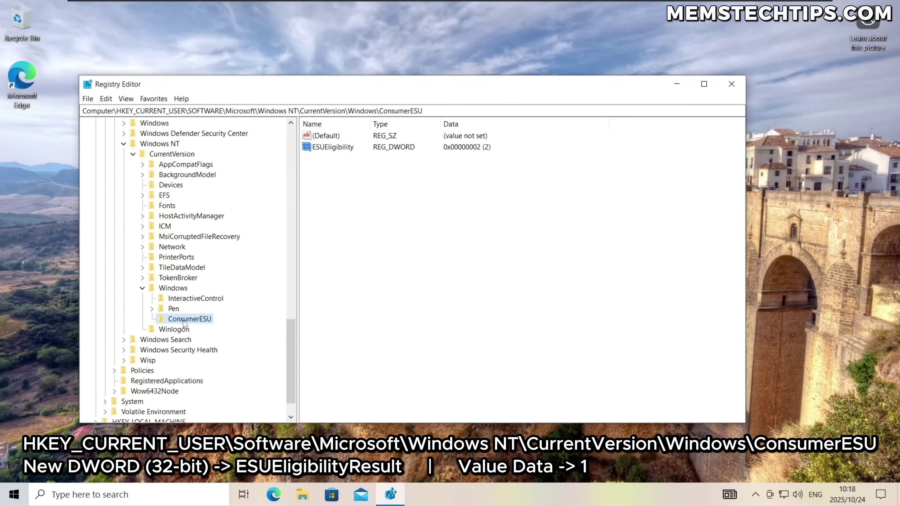
Create DWORD (32-bit) ESUEligibilityResult with data 1 beside ESUEligibility, then exit Registry Editor.
{"action": "right_click", "coordinate": [178, 322]}
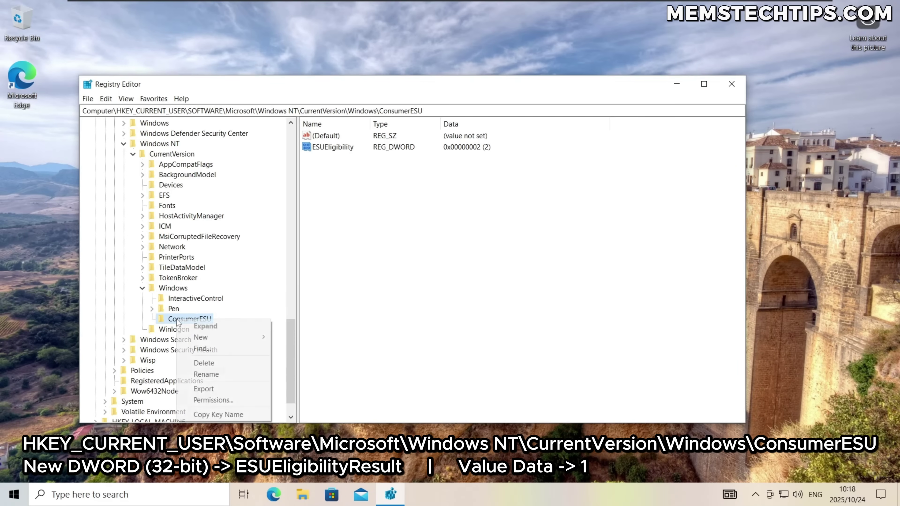
{"action": "mouse_move", "coordinate": [220, 337]}
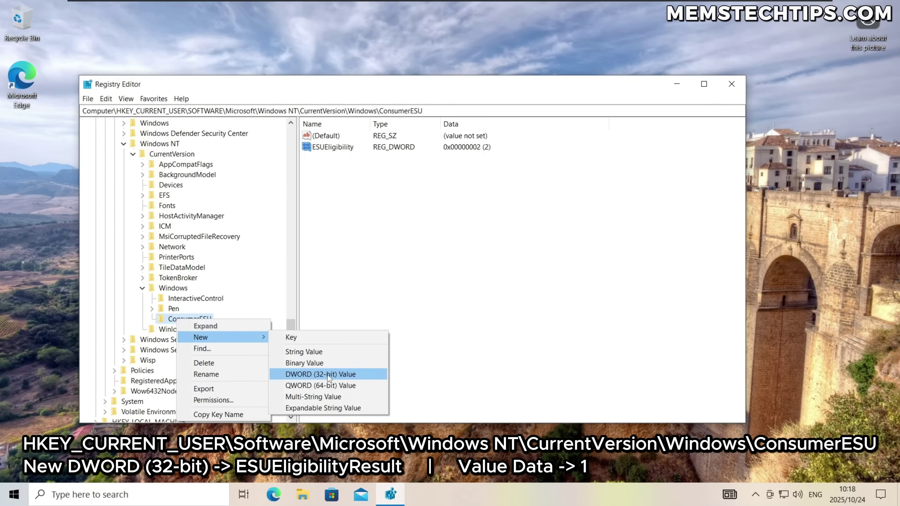
{"action": "left_click", "coordinate": [288, 374]}
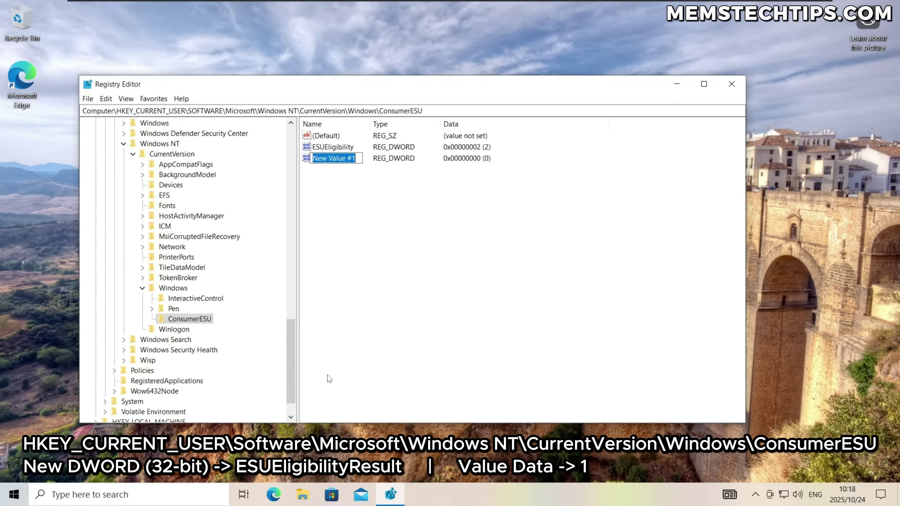
{"action": "type", "text": "ESUEl"}
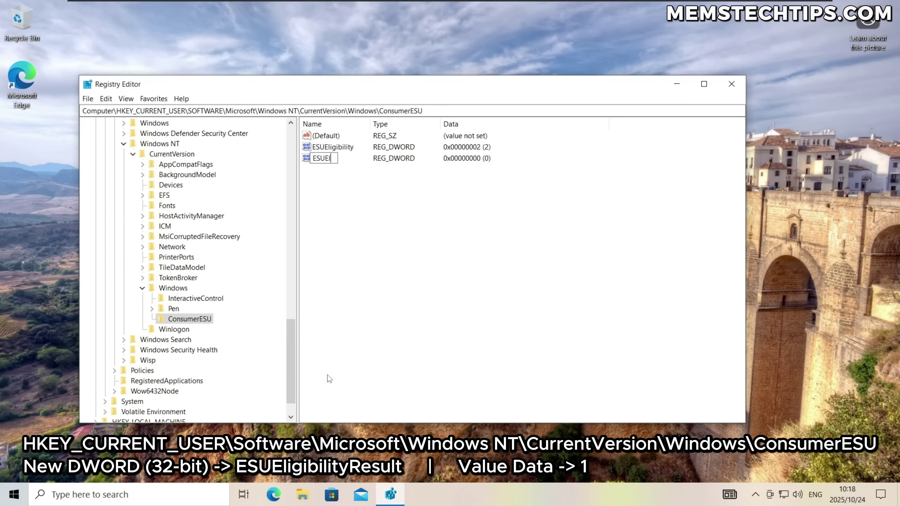
{"action": "type", "text": "igibilityResult"}
{"action": "key", "text": "Return"}
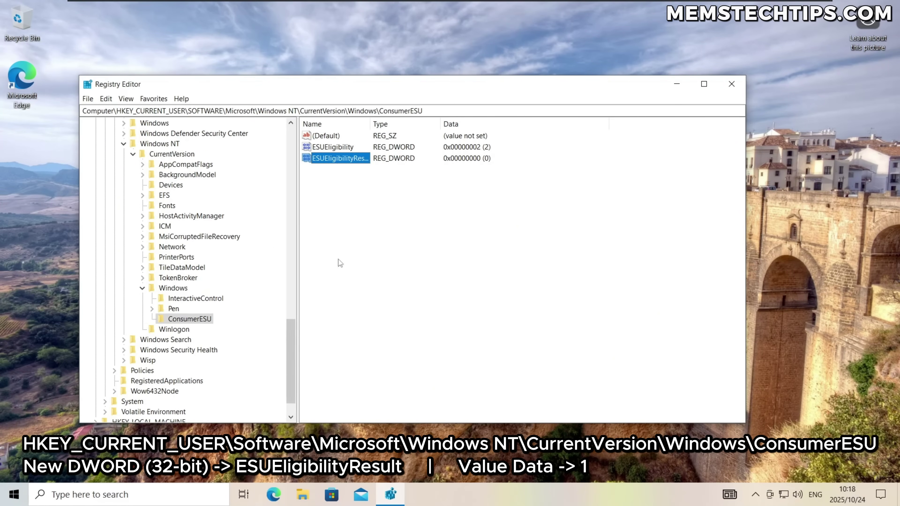
{"action": "left_click_drag", "start_coordinate": [371, 122], "coordinate": [442, 122]}
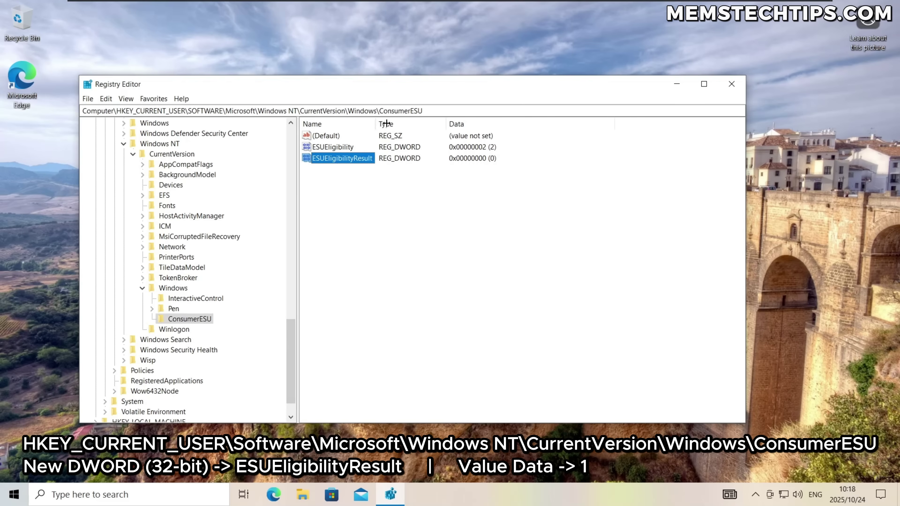
{"action": "double_click", "coordinate": [340, 159]}
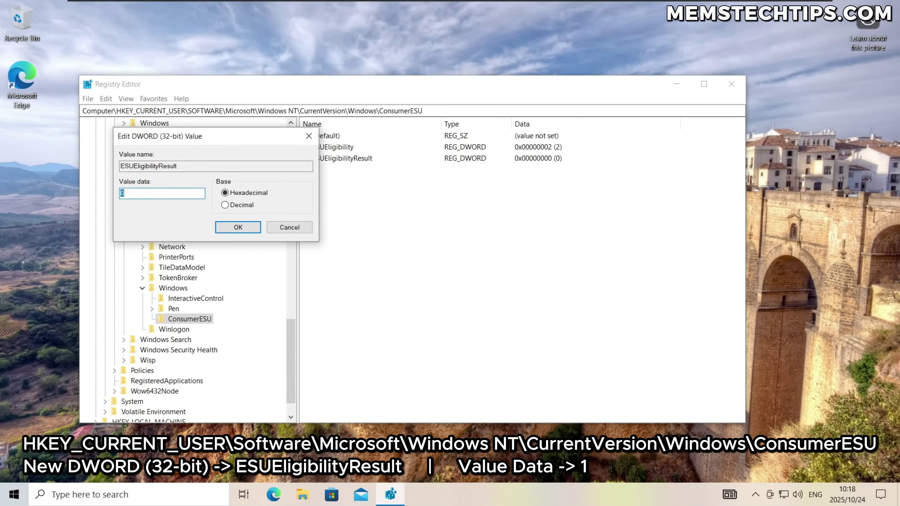
{"action": "type", "text": "1"}
{"action": "left_click", "coordinate": [236, 229]}
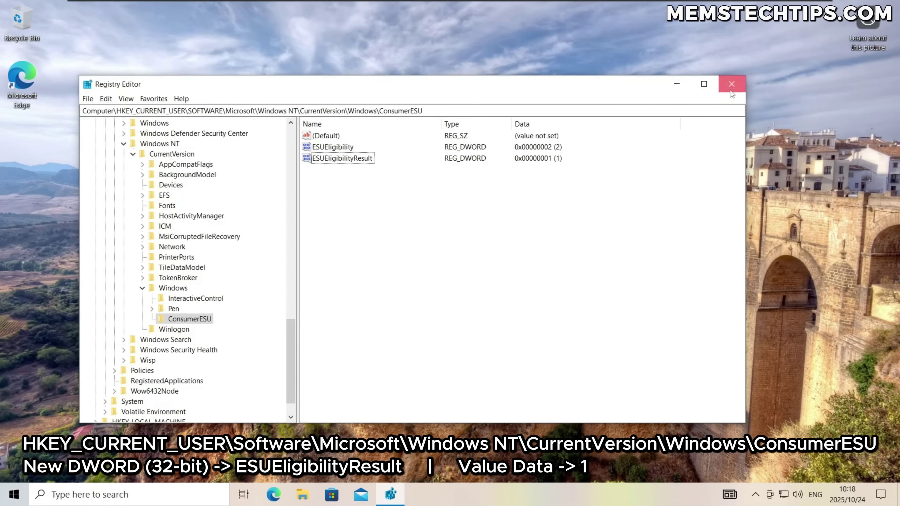
{"action": "left_click", "coordinate": [731, 84]}
Go to Settings > Update & Security and choose Enroll now for Extended Security Updates.
{"action": "left_click", "coordinate": [14, 494]}
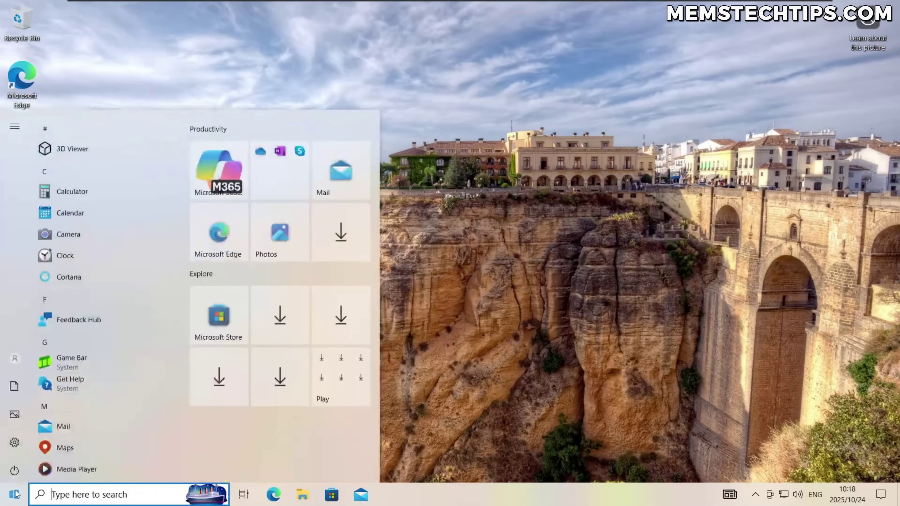
{"action": "left_click", "coordinate": [15, 444]}
{"action": "left_click", "coordinate": [445, 331]}
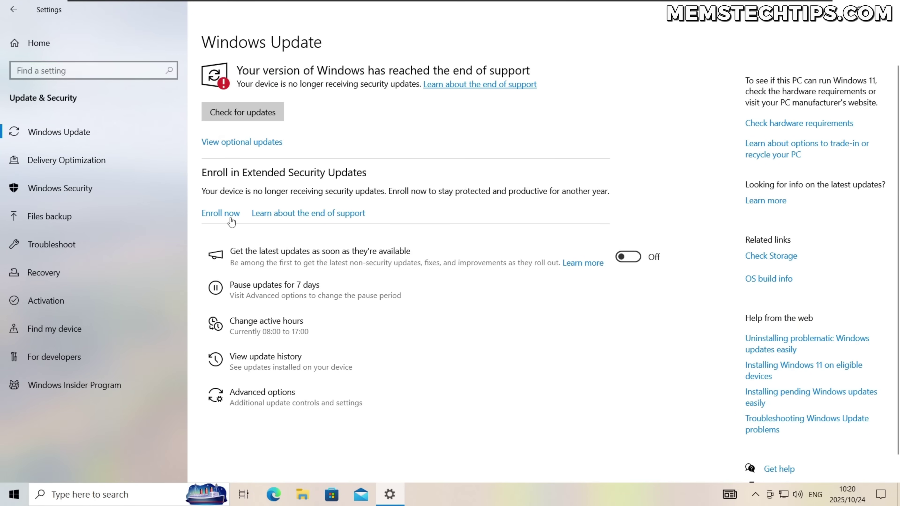
{"action": "left_click", "coordinate": [220, 215]}
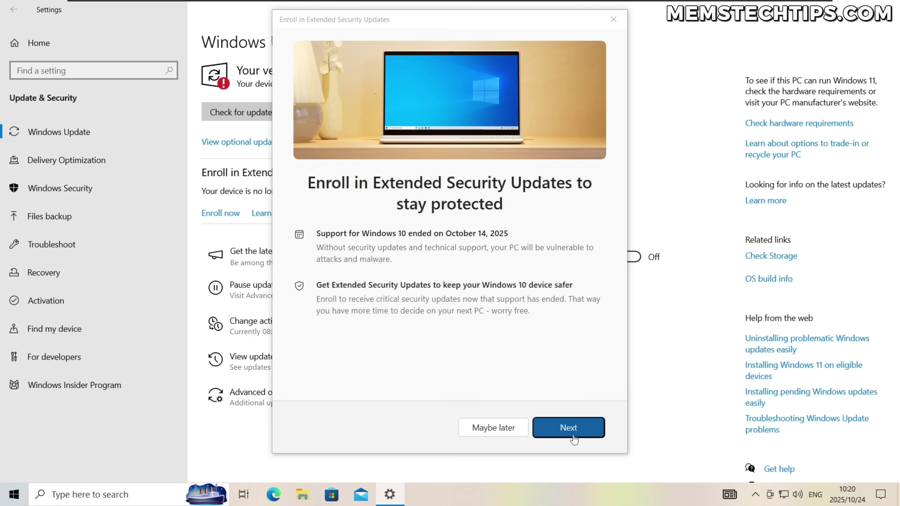
Step through the ESU dialog, enroll at no cost, and close the confirmation.
{"action": "left_click", "coordinate": [568, 428]}
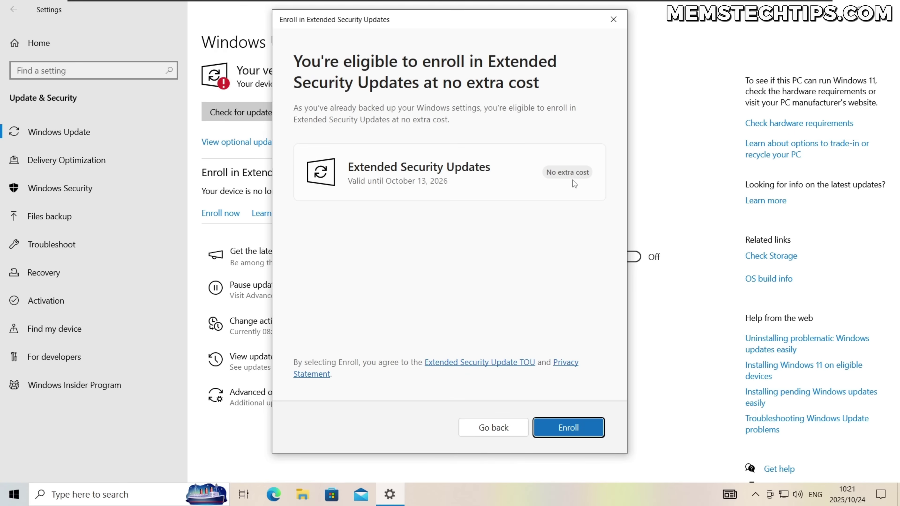
{"action": "left_click", "coordinate": [588, 429]}
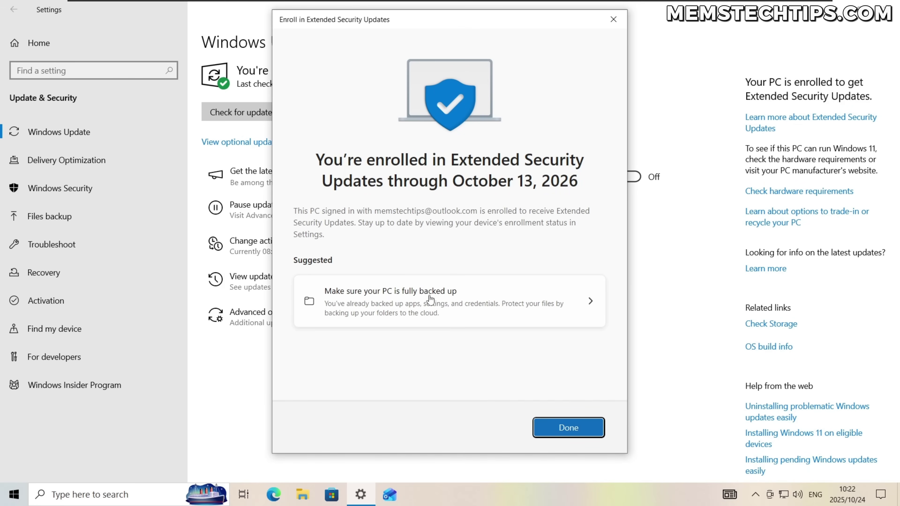
{"action": "left_click", "coordinate": [574, 430]}
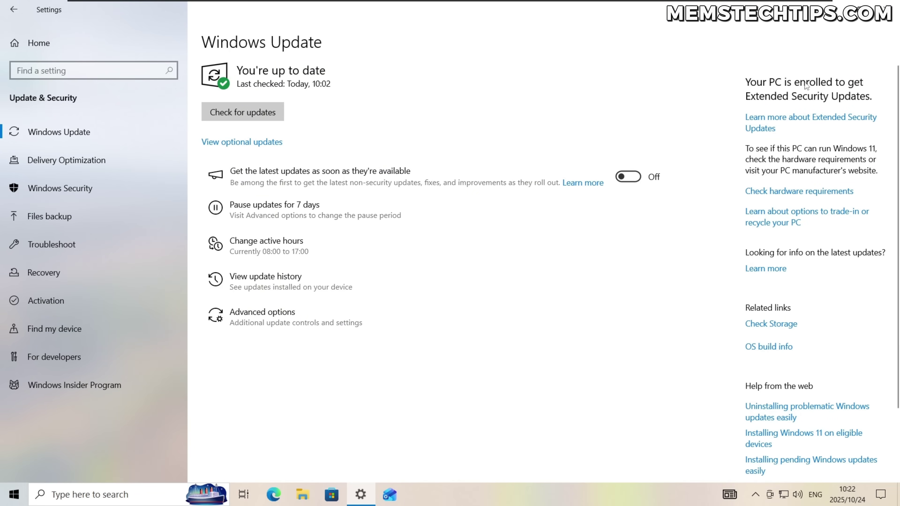
Close Settings, sign out, and sign back in to the local account.
{"action": "left_click", "coordinate": [890, 8]}
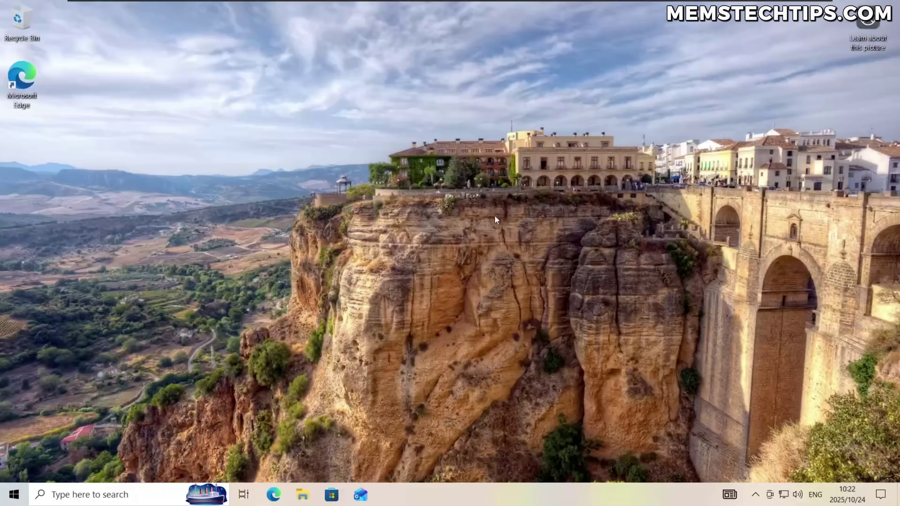
{"action": "left_click", "coordinate": [15, 493]}
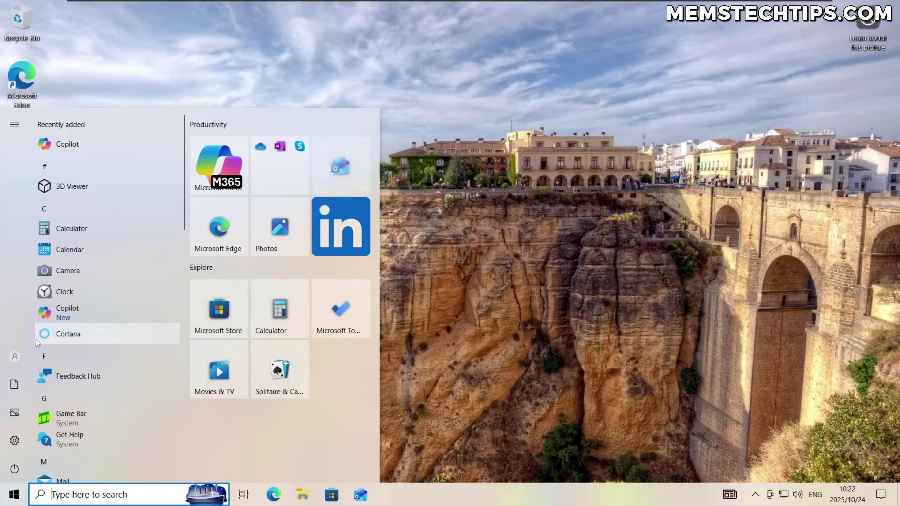
{"action": "left_click", "coordinate": [17, 355]}
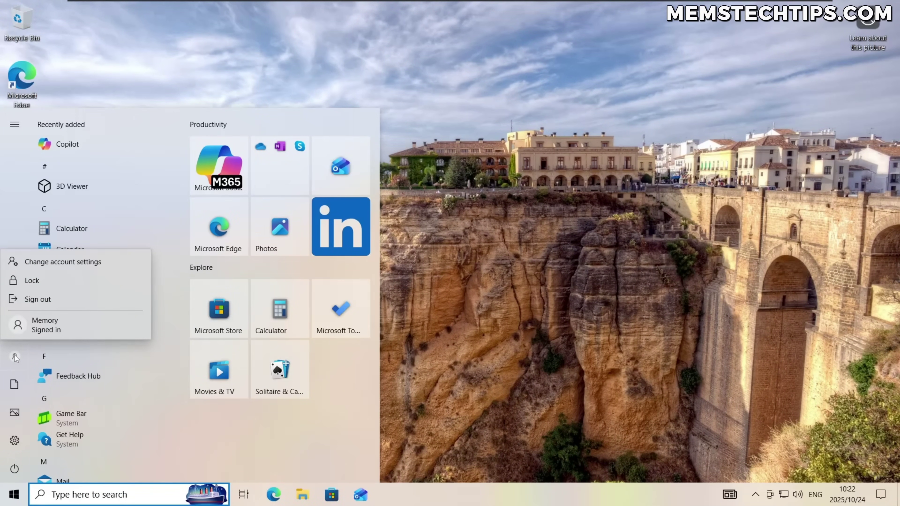
{"action": "left_click", "coordinate": [53, 301]}
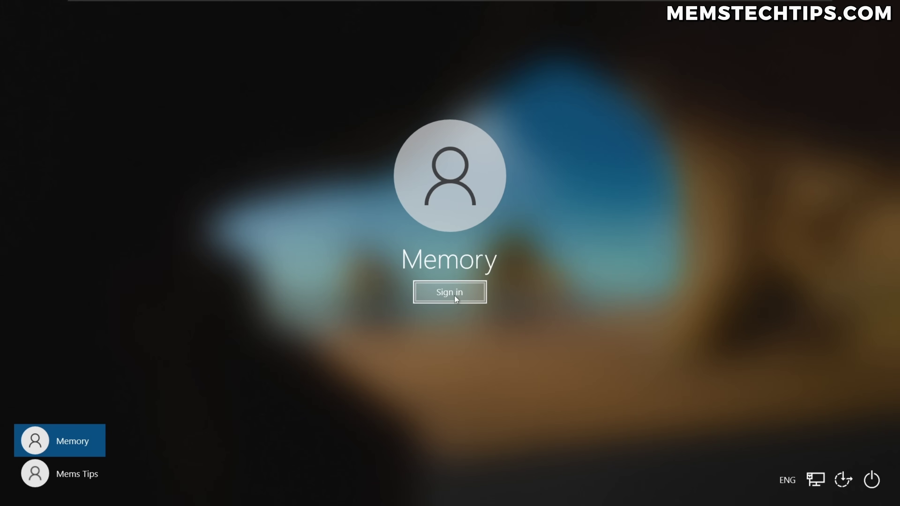
{"action": "left_click", "coordinate": [457, 299]}
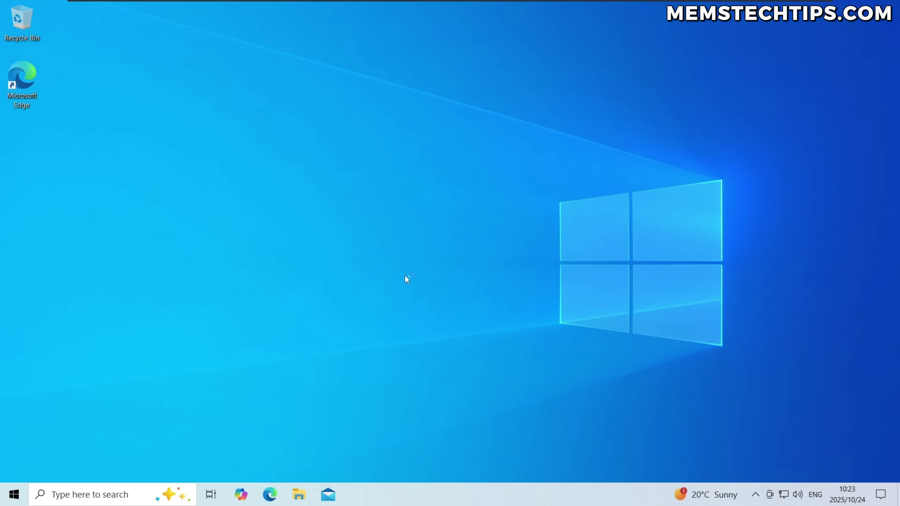
Open Settings > Update & Security on the local account.
{"action": "left_click", "coordinate": [14, 494]}
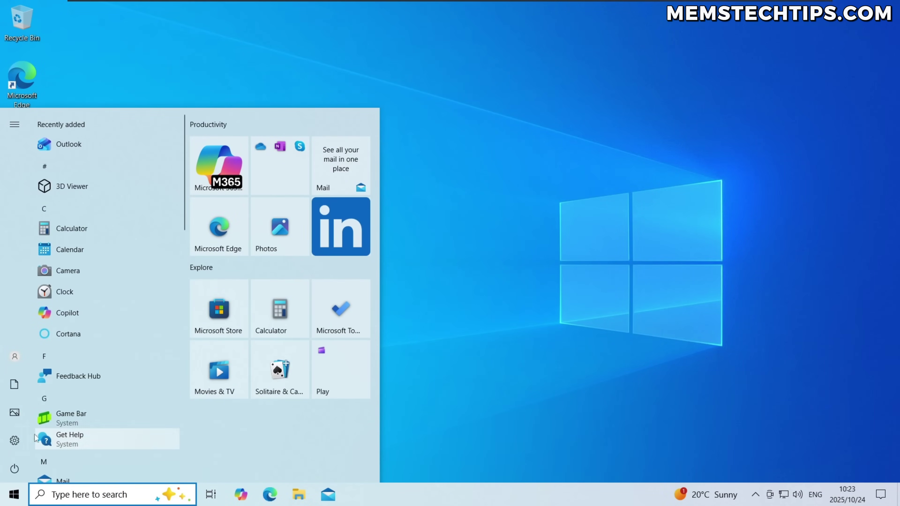
{"action": "left_click", "coordinate": [14, 443]}
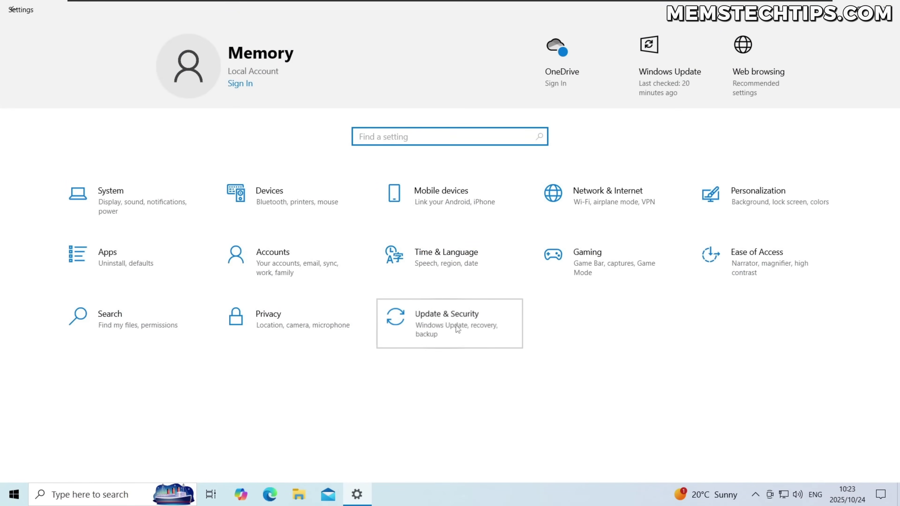
{"action": "left_click", "coordinate": [456, 323]}
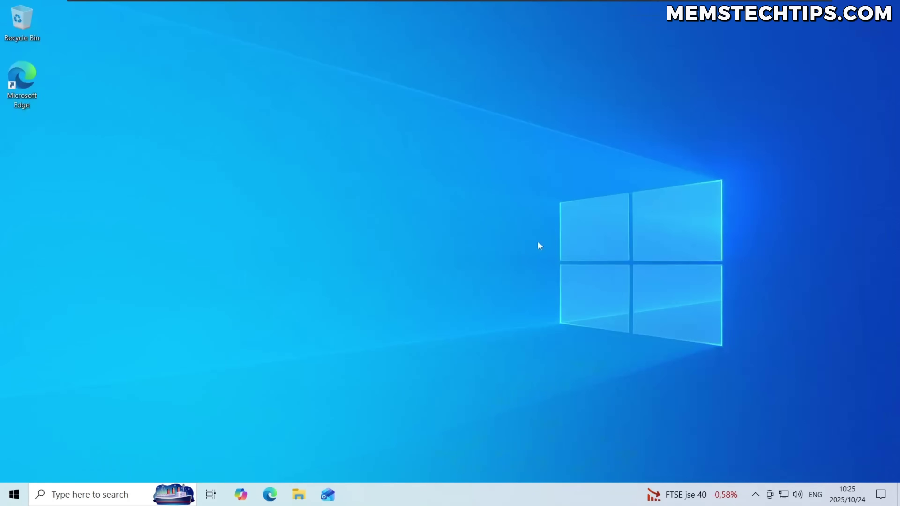
Lock the session and sign back in with the account PIN.
{"action": "left_click", "coordinate": [14, 494]}
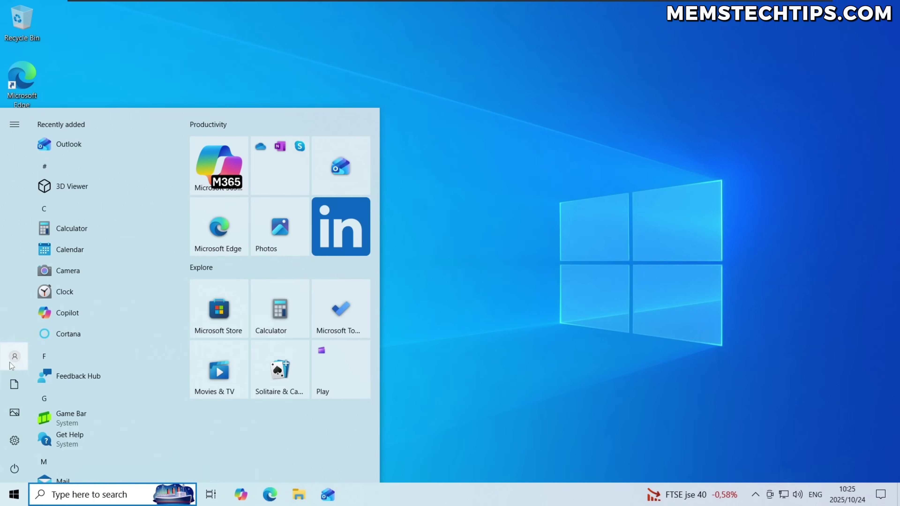
{"action": "left_click", "coordinate": [15, 356]}
{"action": "left_click", "coordinate": [32, 280]}
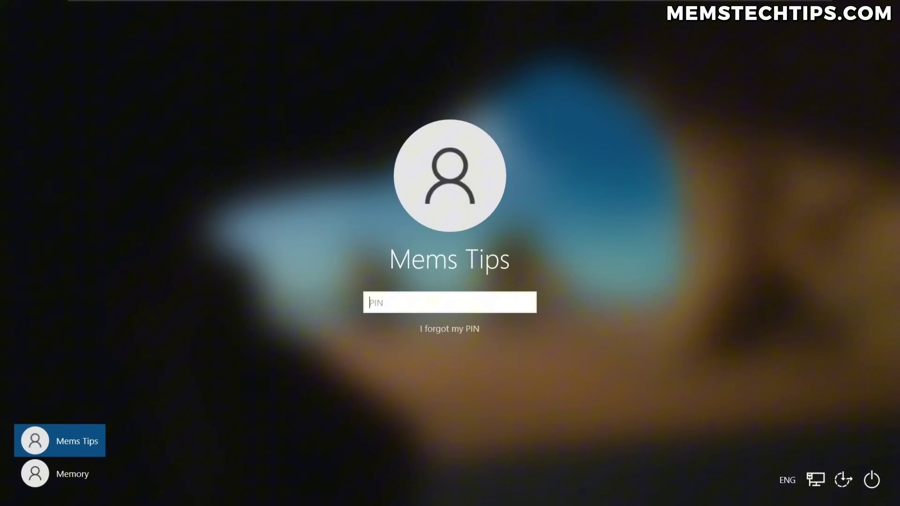
{"action": "type", "text": "1234"}
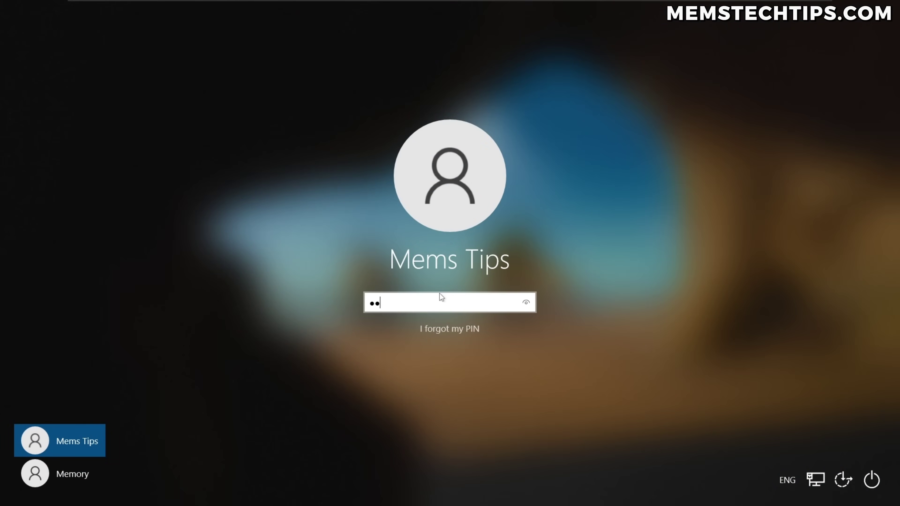
{"action": "type", "text": "5"}
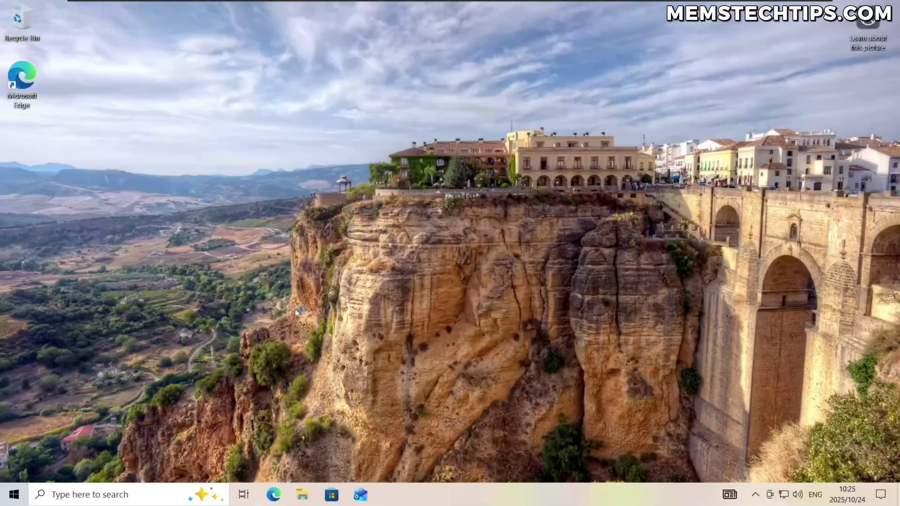
Open Windows Update, check for updates, dismiss the OneDrive error, and check again.
{"action": "left_click", "coordinate": [13, 495]}
{"action": "left_click", "coordinate": [14, 440]}
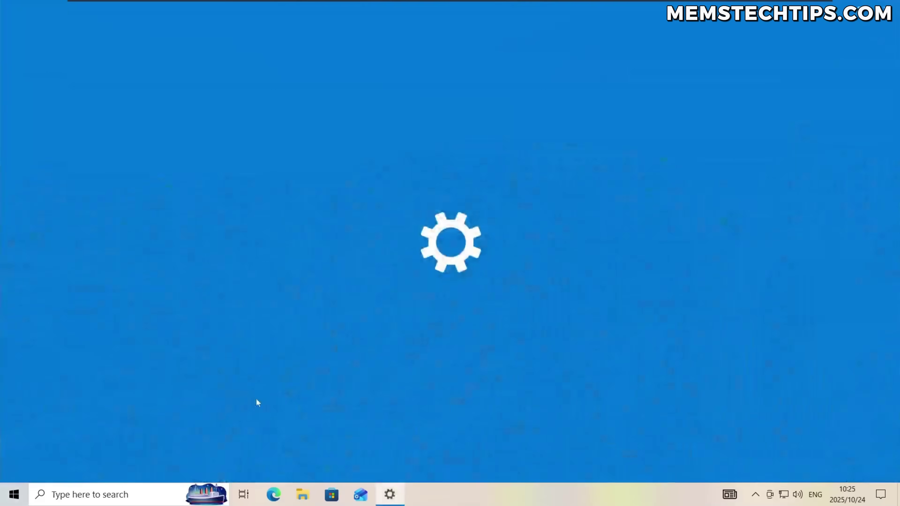
{"action": "left_click", "coordinate": [414, 332]}
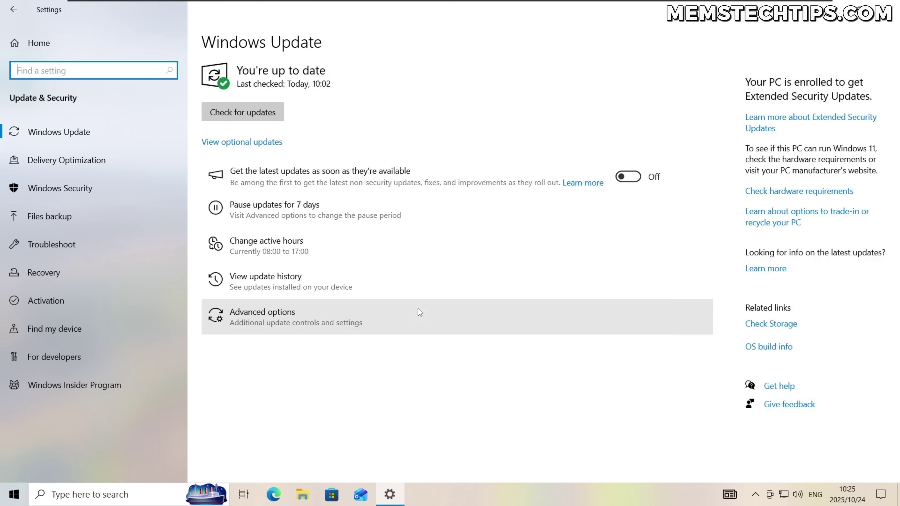
{"action": "left_click", "coordinate": [217, 113]}
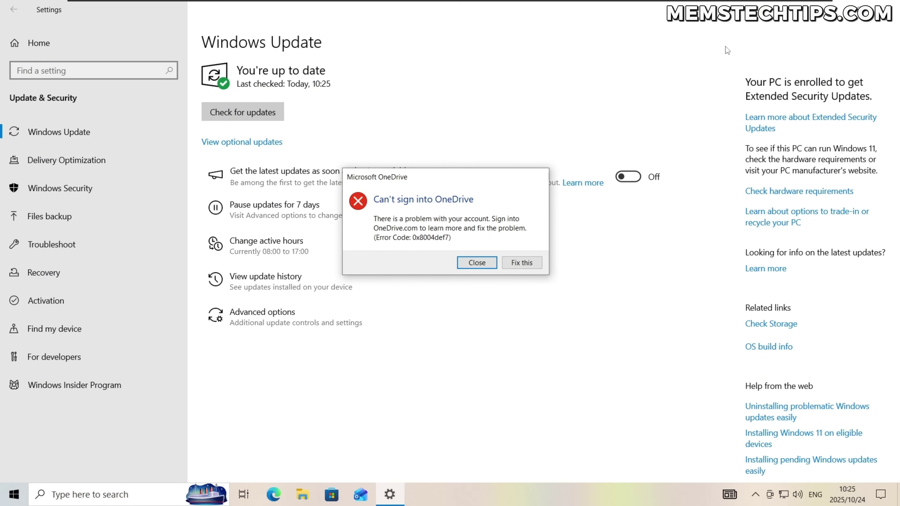
{"action": "left_click", "coordinate": [479, 262]}
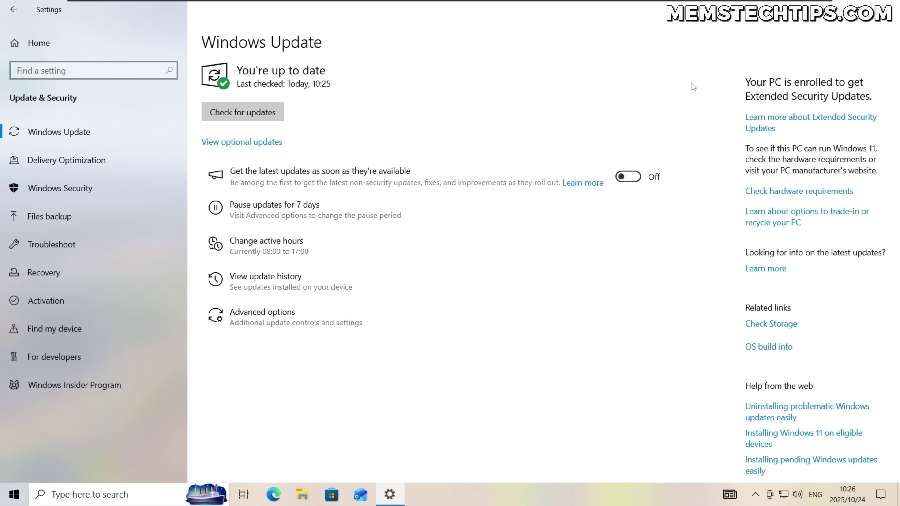
{"action": "left_click", "coordinate": [243, 112]}
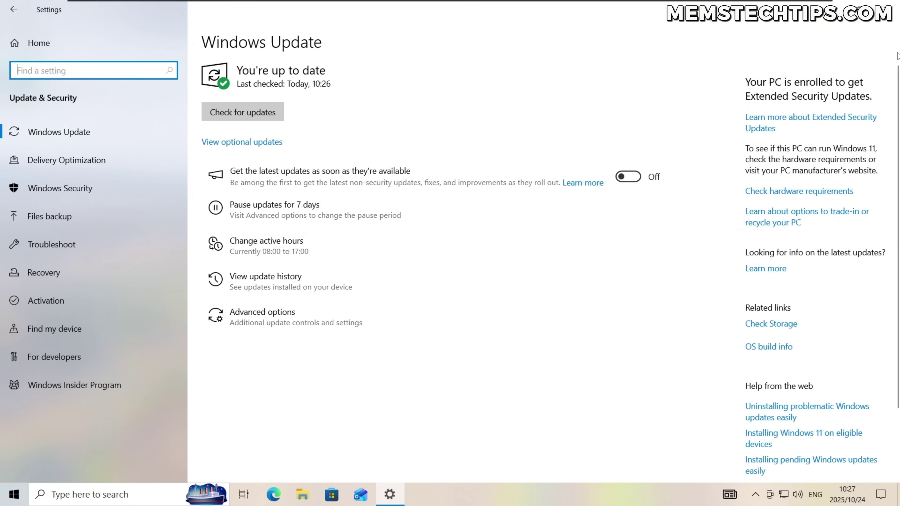
Close Settings, sign out, and sign in to the local account.
{"action": "left_click", "coordinate": [886, 10]}
{"action": "left_click", "coordinate": [6, 504]}
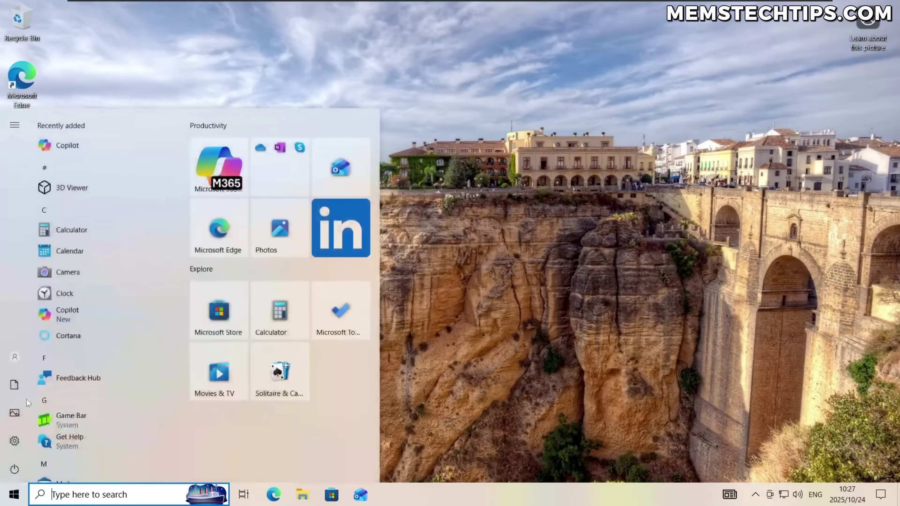
{"action": "left_click", "coordinate": [15, 356]}
{"action": "left_click", "coordinate": [56, 300]}
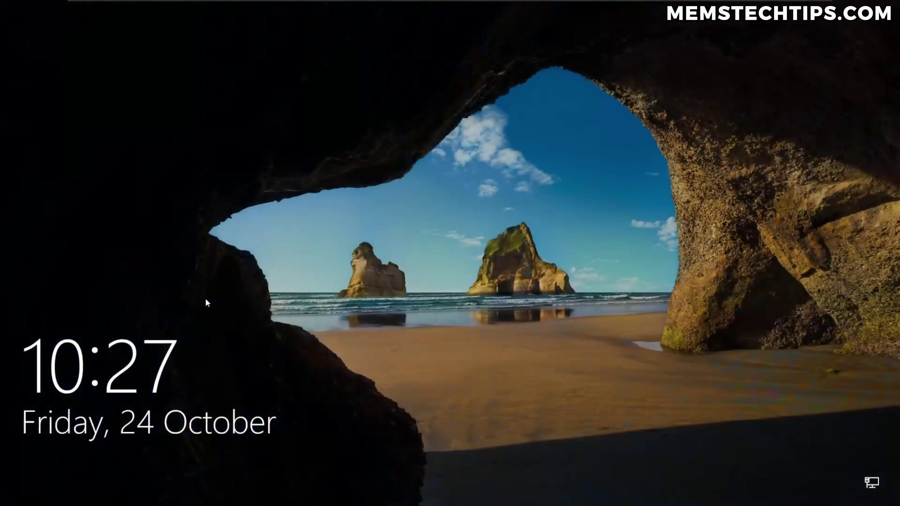
{"action": "left_click", "coordinate": [205, 298]}
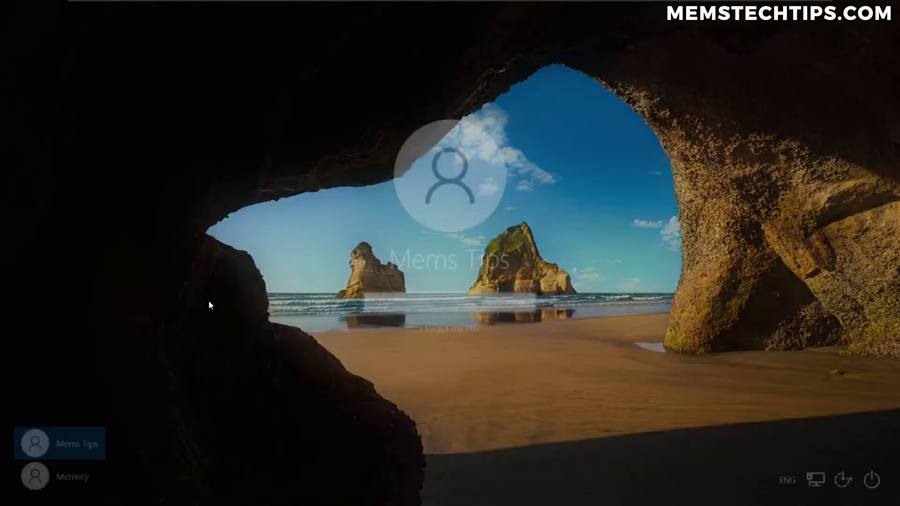
{"action": "left_click", "coordinate": [70, 477]}
{"action": "left_click", "coordinate": [440, 292]}
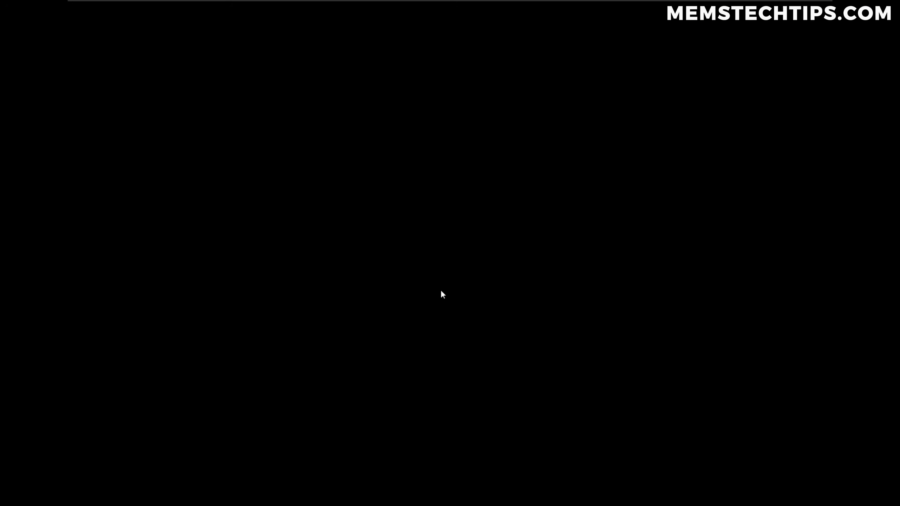
{"action": "key", "text": "super"}
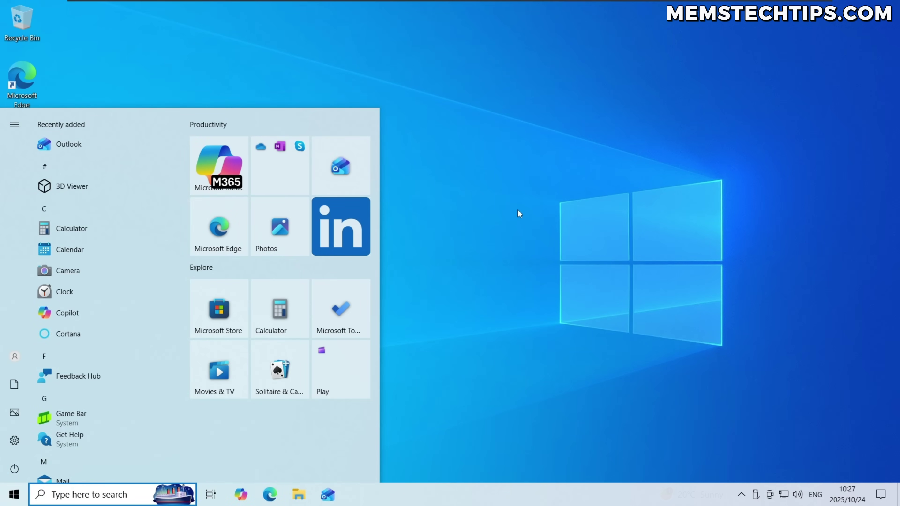
{"action": "left_click", "coordinate": [518, 209]}
Open Windows Update to see the end-of-support notice, then return to Settings home.
{"action": "left_click", "coordinate": [14, 494]}
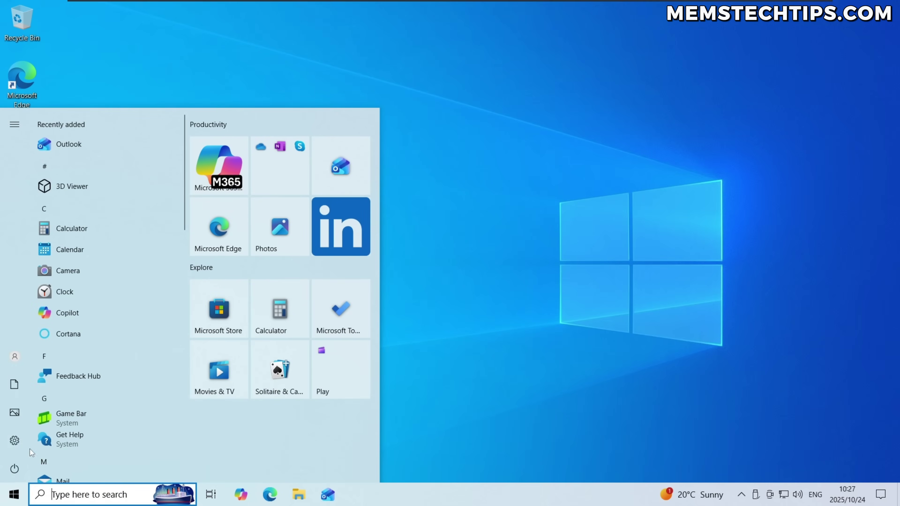
{"action": "left_click", "coordinate": [17, 441]}
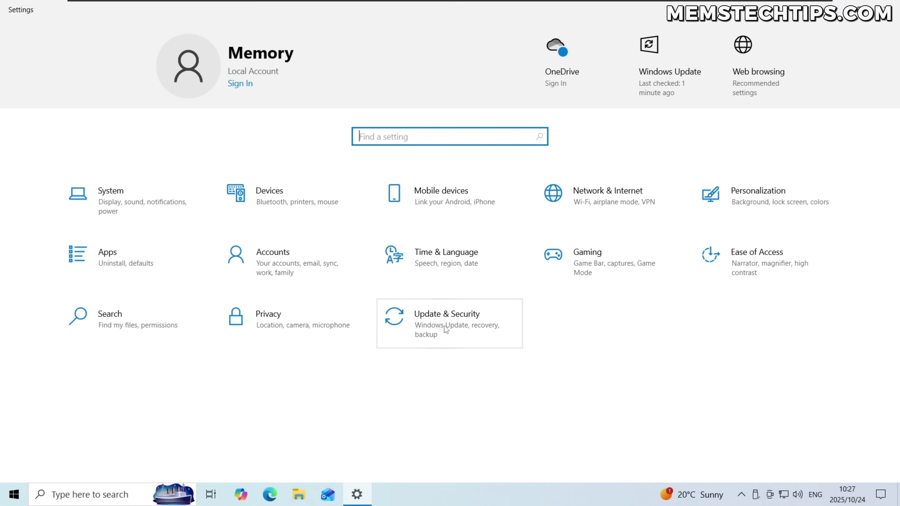
{"action": "left_click", "coordinate": [471, 324]}
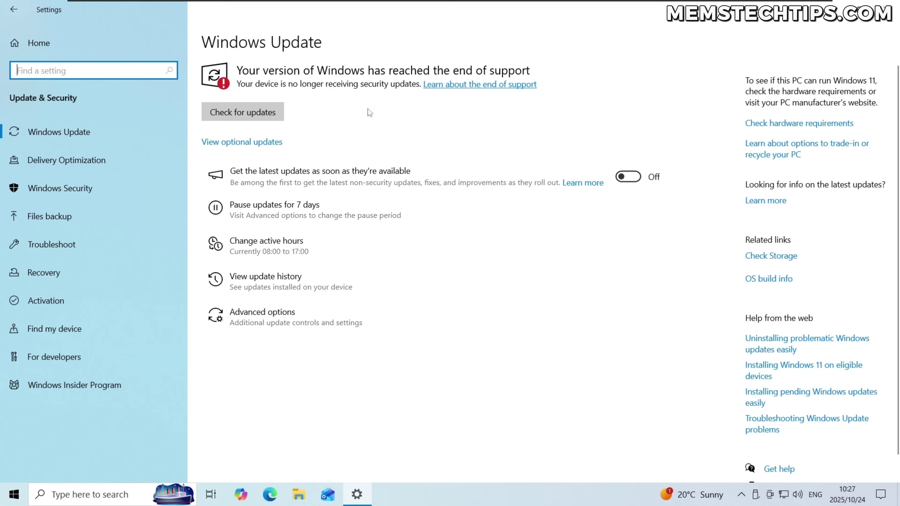
{"action": "left_click", "coordinate": [119, 46]}
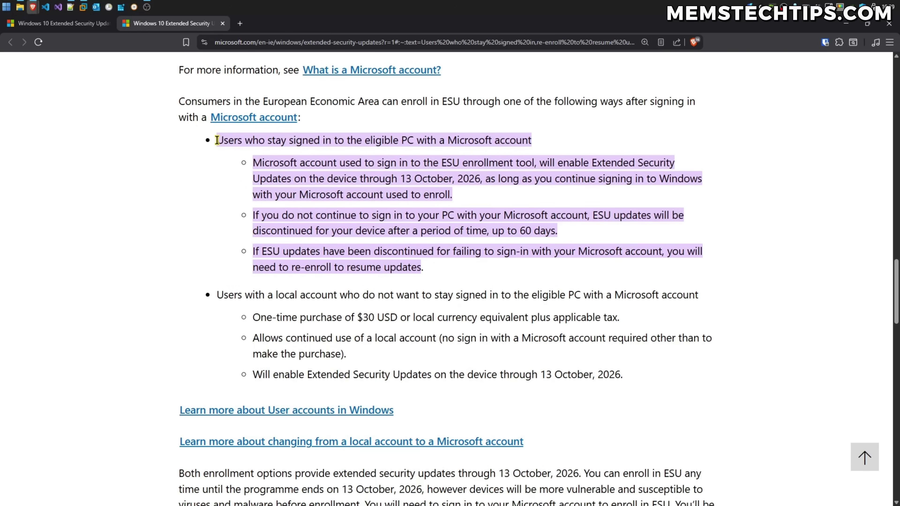
Highlight the ESU article bullet about staying signed in with a Microsoft account for up to 60 days' grace.
{"action": "left_click_drag", "start_coordinate": [217, 140], "coordinate": [428, 267]}
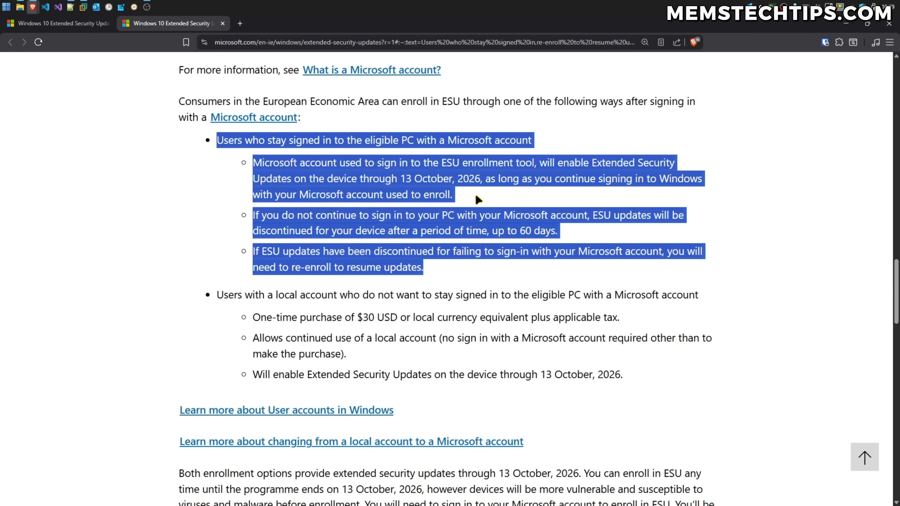
{"action": "left_click", "coordinate": [493, 231]}
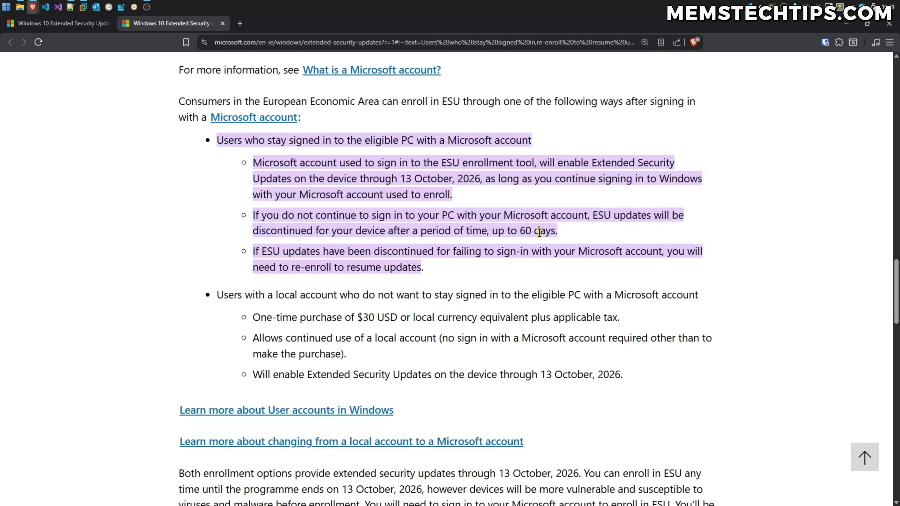